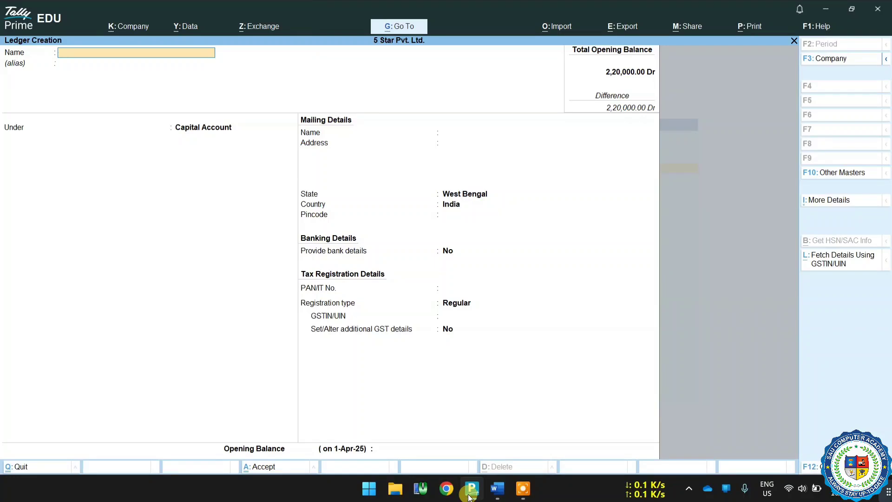
# Step: Name the ledger 'Sau Computer Capital A/C' under Capital Account with mailing name 'Sau Computer Academy'
pyautogui.write('Sau Computer Capital A/C')
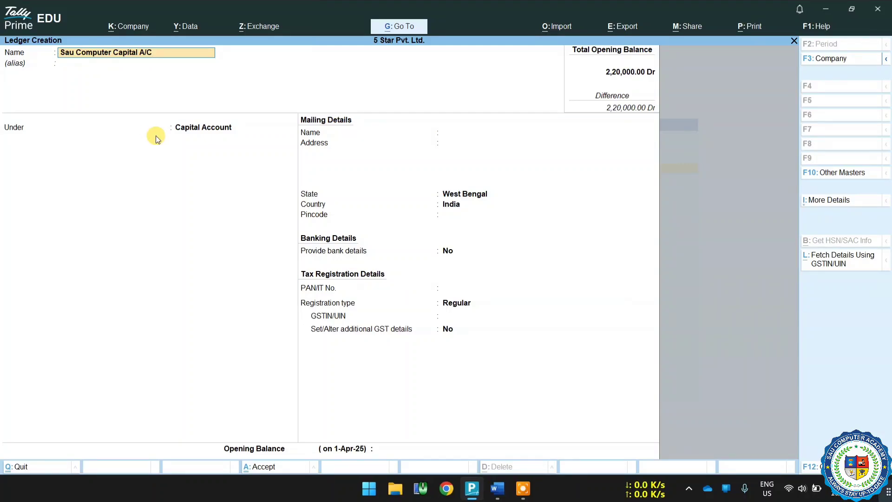
pyautogui.press('Return')
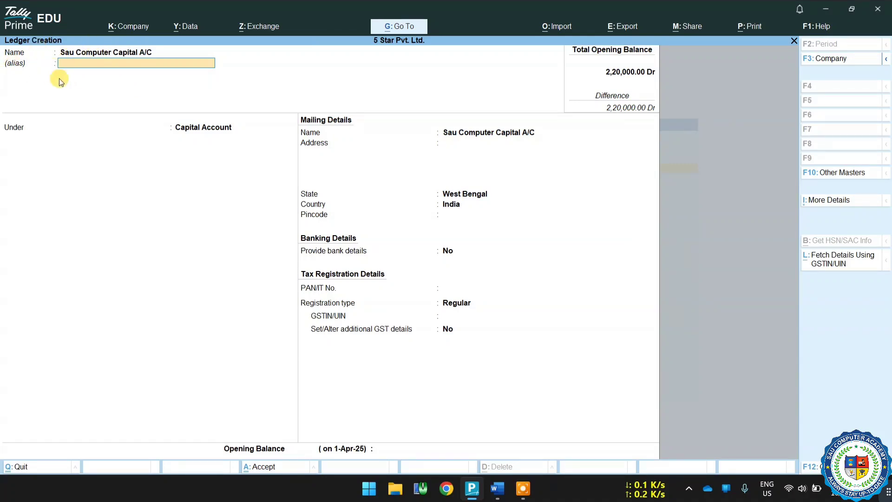
pyautogui.press('Return')
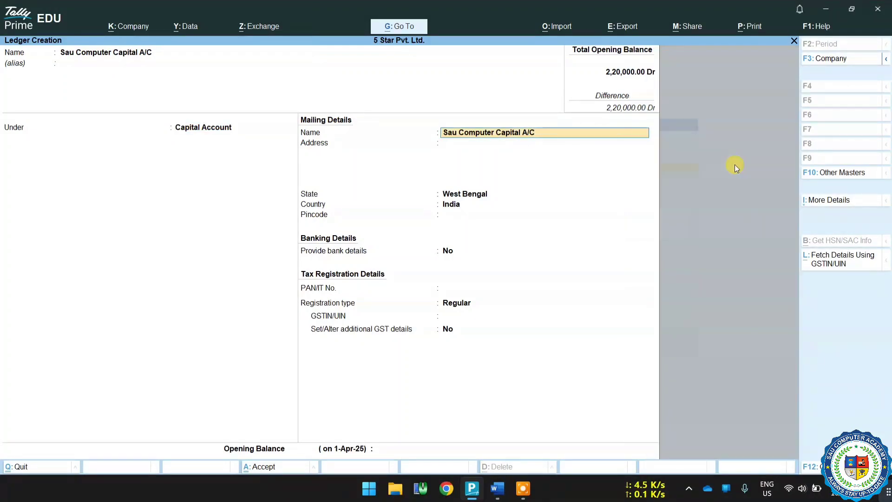
pyautogui.press('Return')
pyautogui.write('Sa')
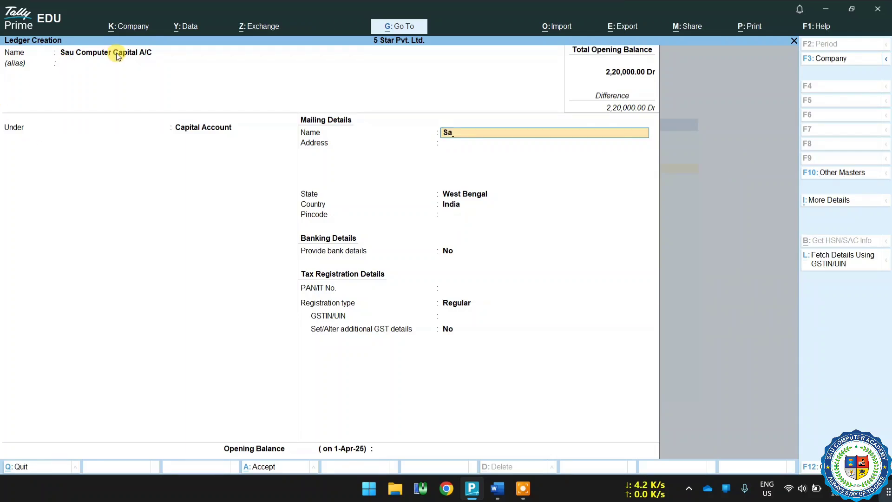
pyautogui.write('u Computer Academy')
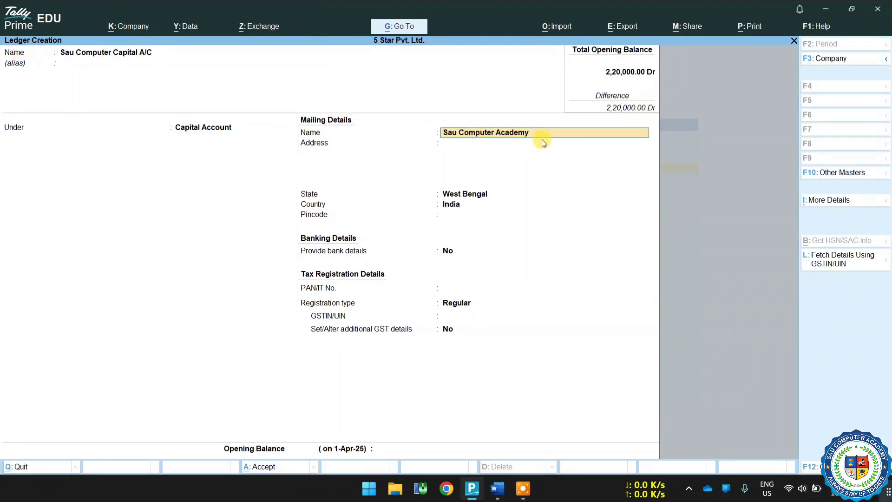
pyautogui.press('Return')
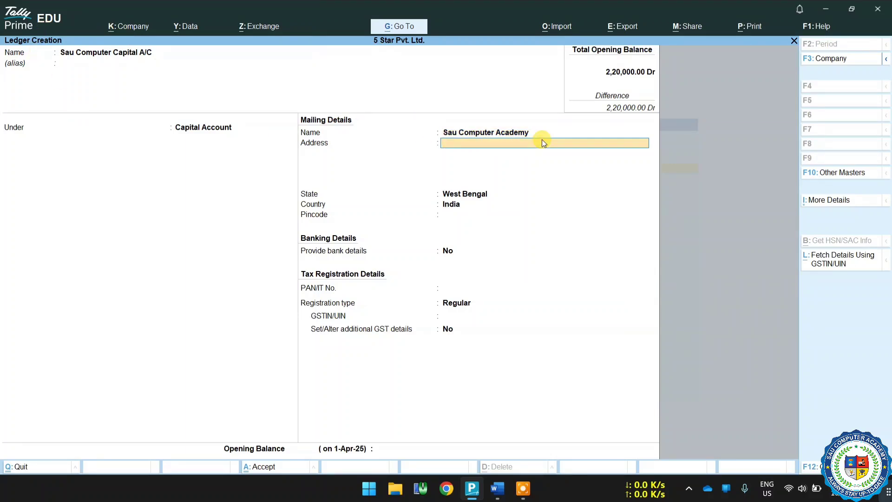
pyautogui.write('Madhakhali')
pyautogui.press('Return')
pyautogui.write('Bhupatinag')
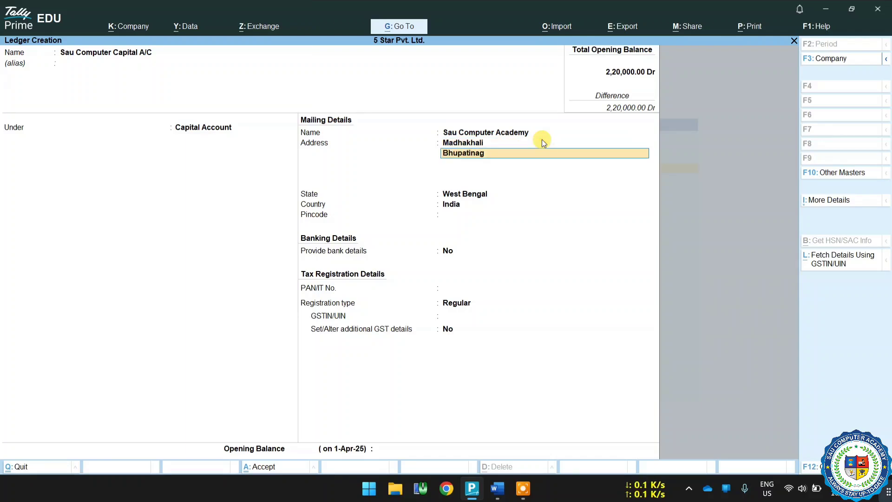
pyautogui.write('ar')
pyautogui.press('Return')
pyautogui.write('Purba Medinipur')
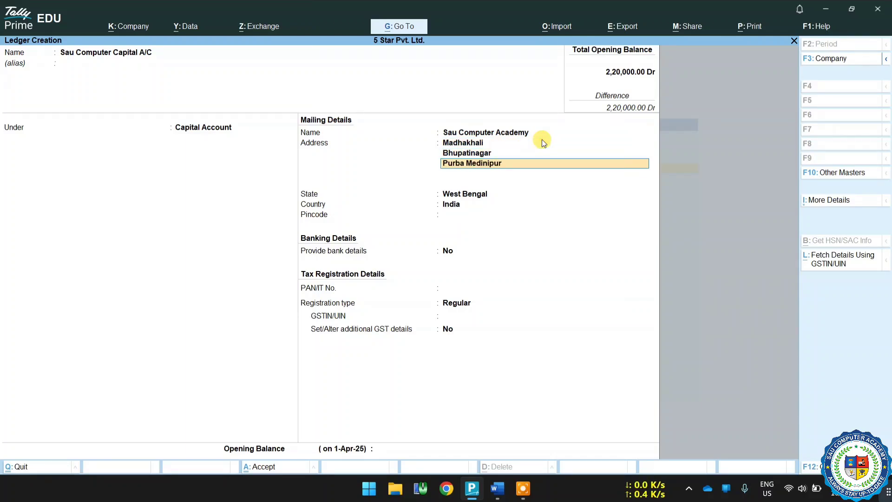
pyautogui.press('Return')
pyautogui.write('Opposite Honda ')
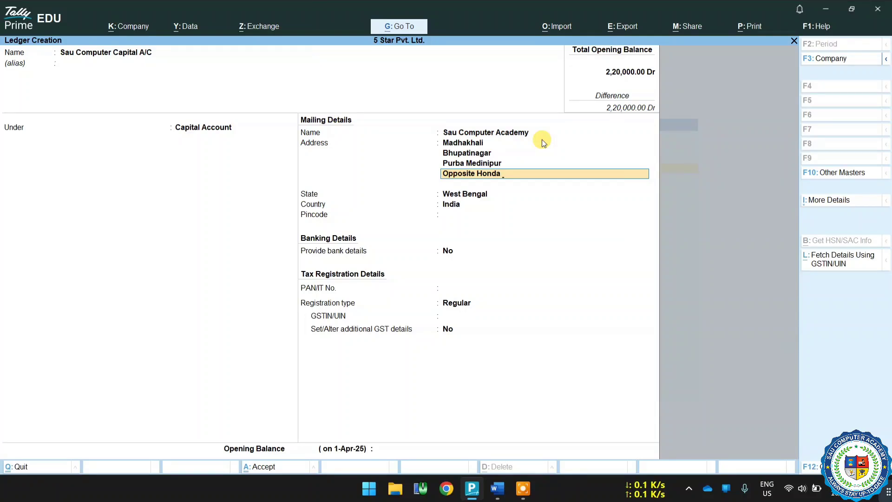
pyautogui.write('Bike Showroom')
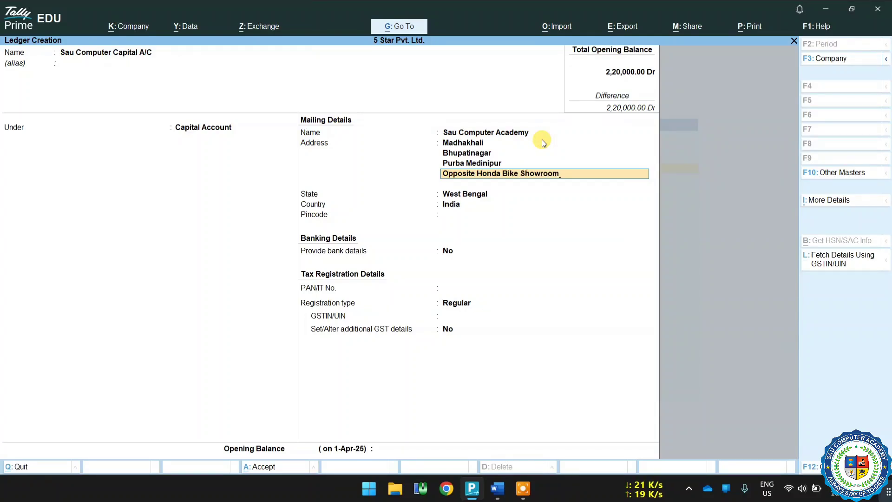
pyautogui.press('Return')
pyautogui.press('Return')
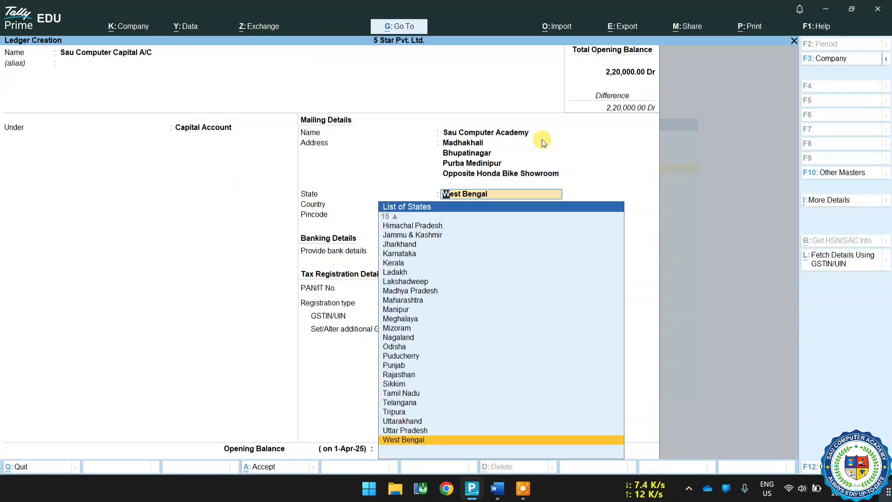
pyautogui.press('Return')
pyautogui.write('721425')
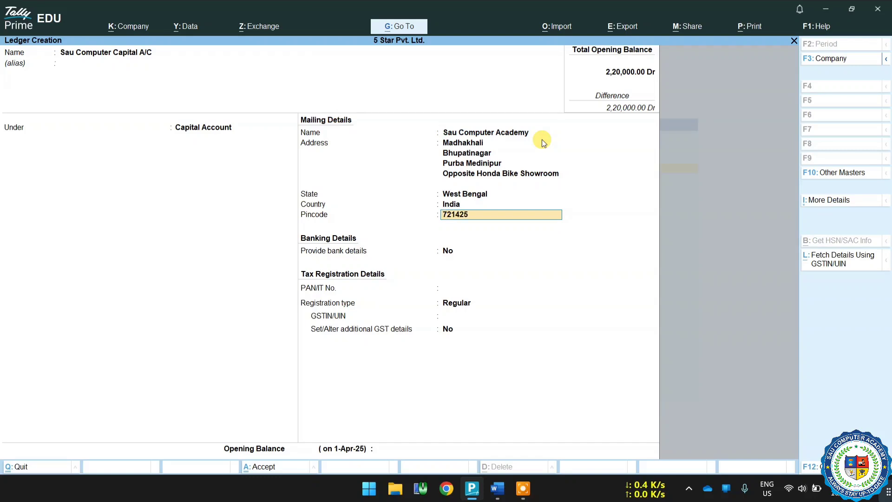
pyautogui.press('Return')
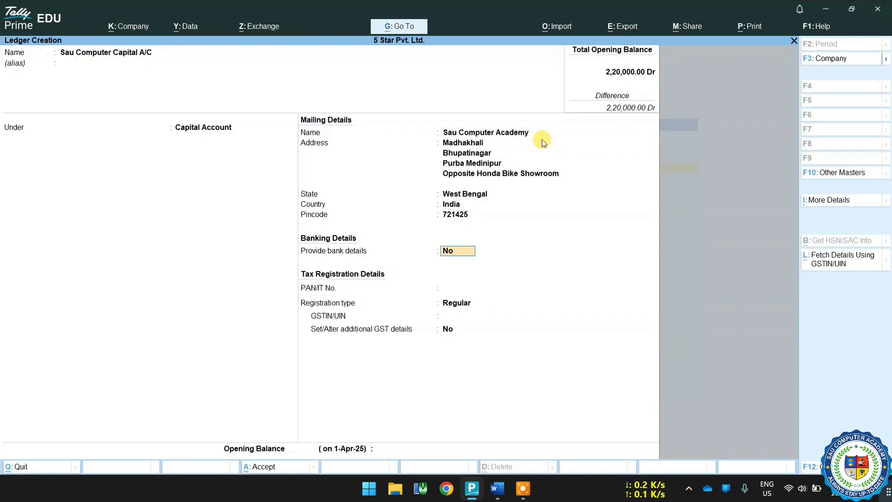
# Step: Turn on bank details and browse the full transaction type list (ATM, Card, Cheque)
pyautogui.write('y')
pyautogui.press('Return')
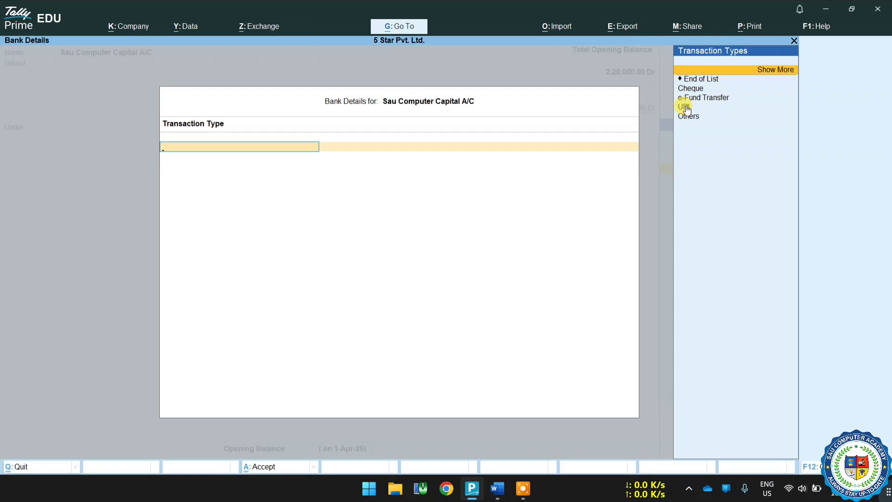
pyautogui.click(774, 74)
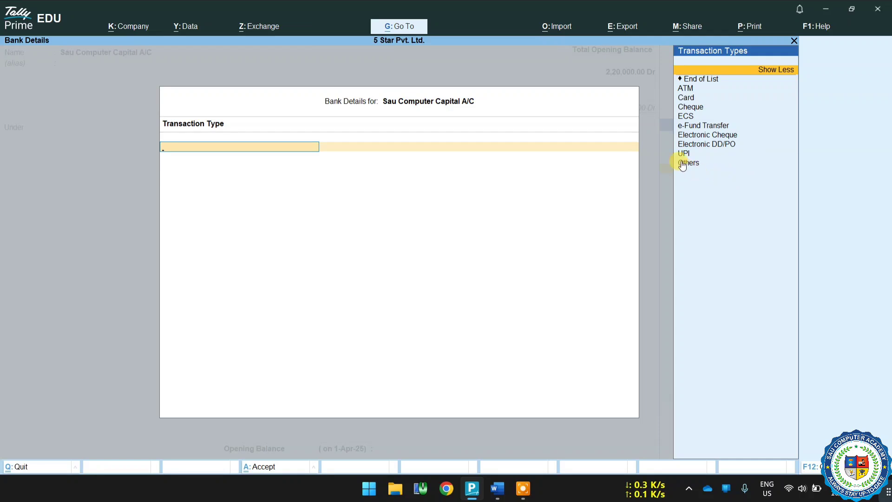
pyautogui.click(697, 90)
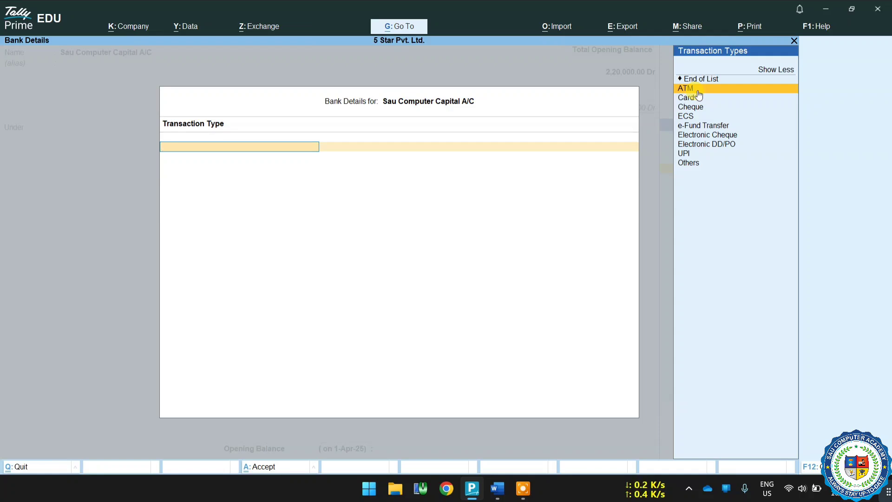
pyautogui.press('Down')
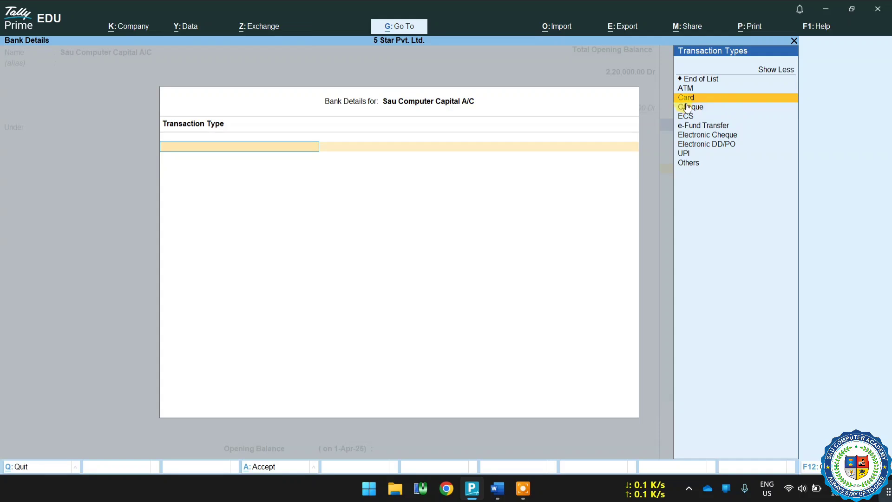
pyautogui.press('Down')
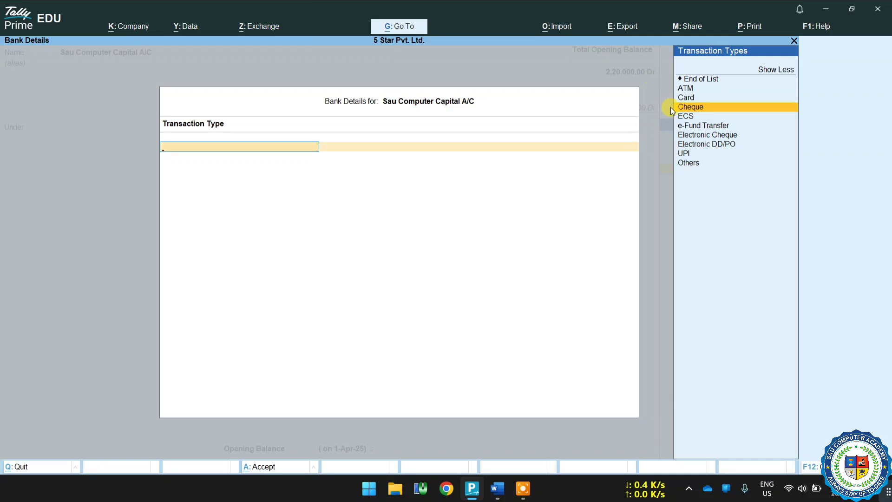
# Step: Select e-Fund Transfer as the bank transaction type after browsing the other electronic options
pyautogui.press('Down')
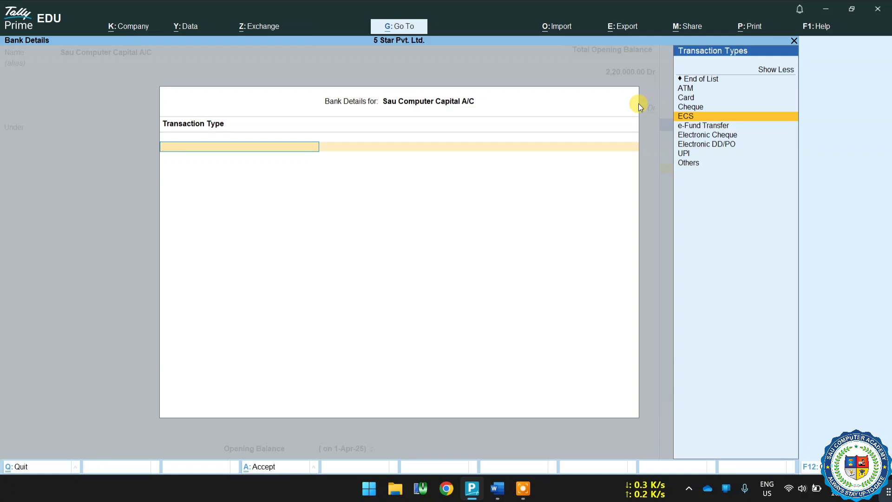
pyautogui.press('Down')
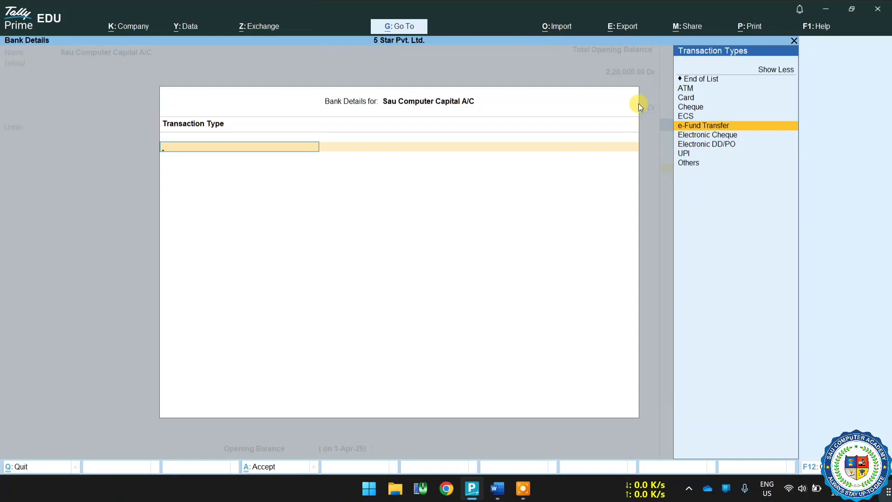
pyautogui.press('Down')
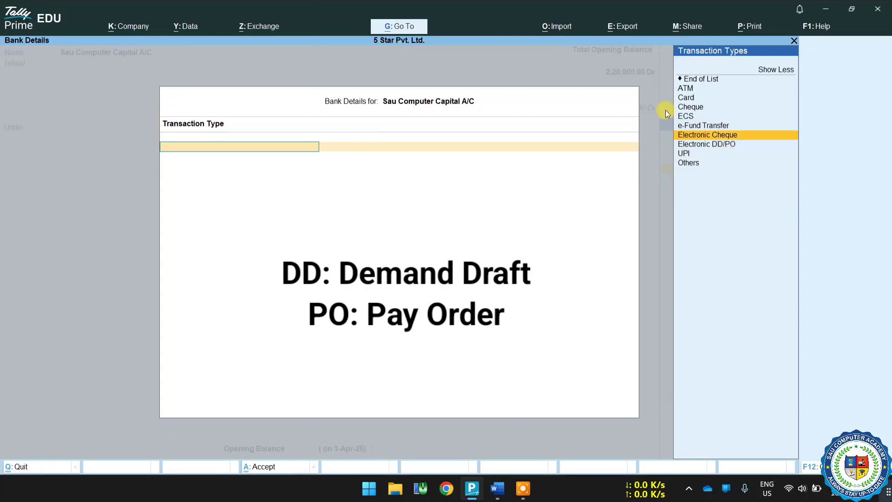
pyautogui.press('Down')
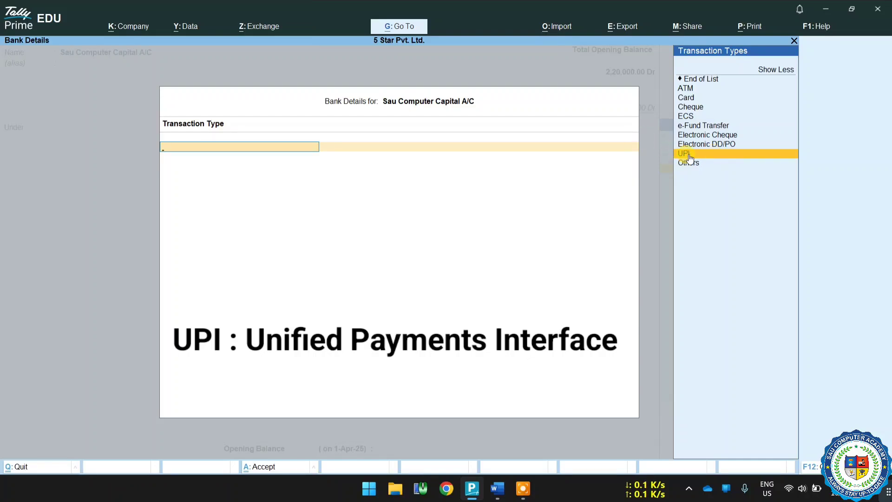
pyautogui.press('Up')
pyautogui.press('Up')
pyautogui.press('Up')
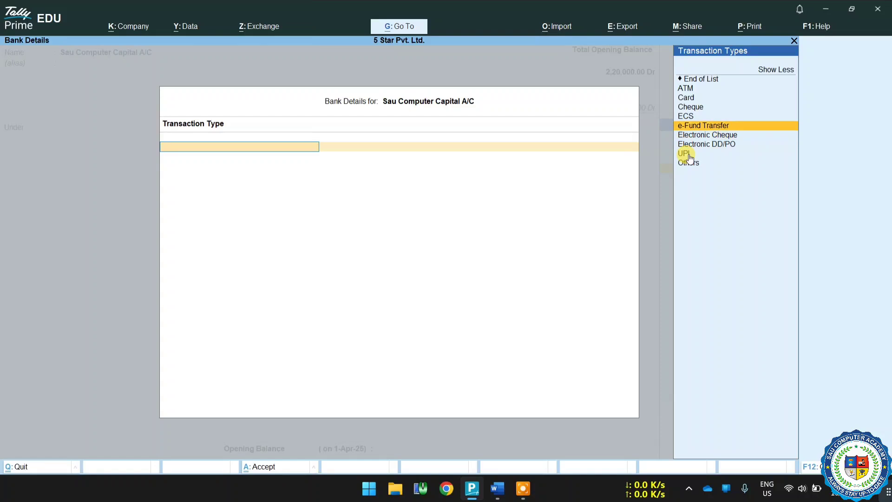
pyautogui.press('Return')
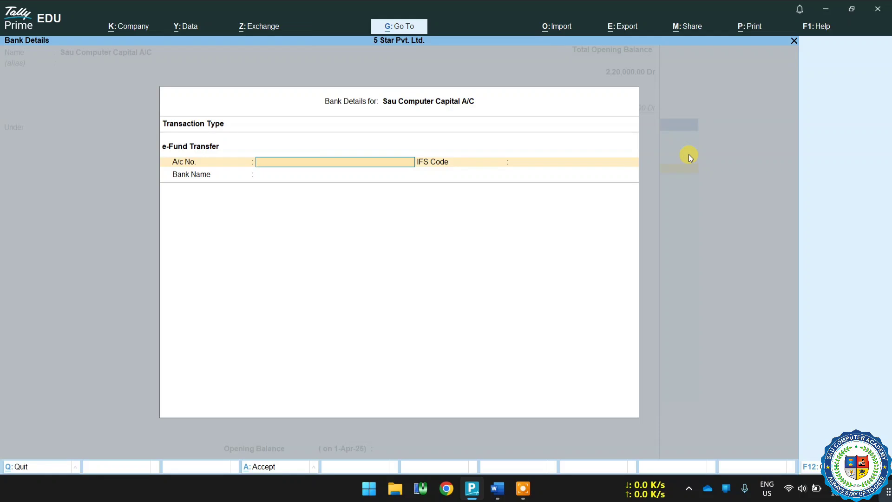
# Step: Enter the account number, IFS code SBIN0014101, and add new bank 'State Bank of India'
pyautogui.press('Return')
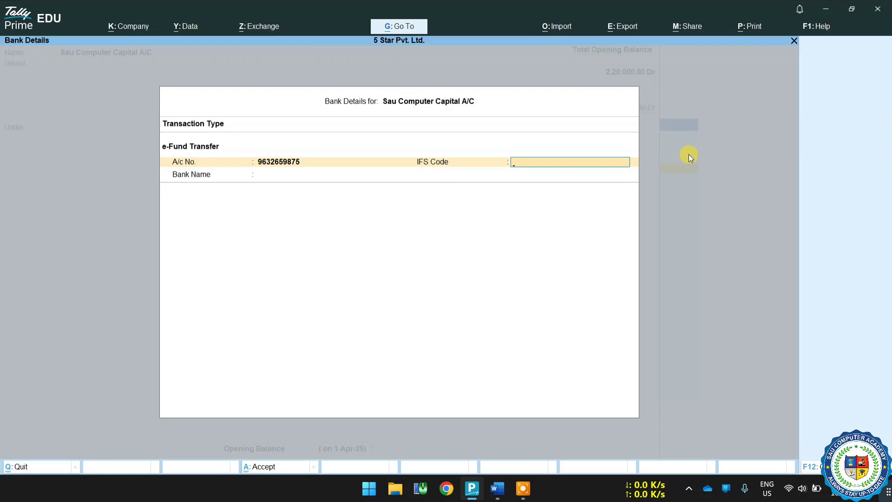
pyautogui.write('SBIN0014101')
pyautogui.press('Return')
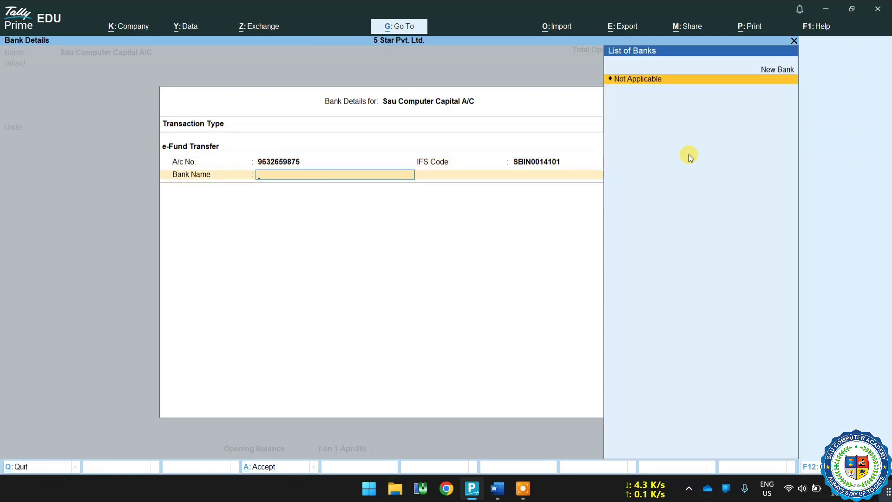
pyautogui.press('Up')
pyautogui.press('Return')
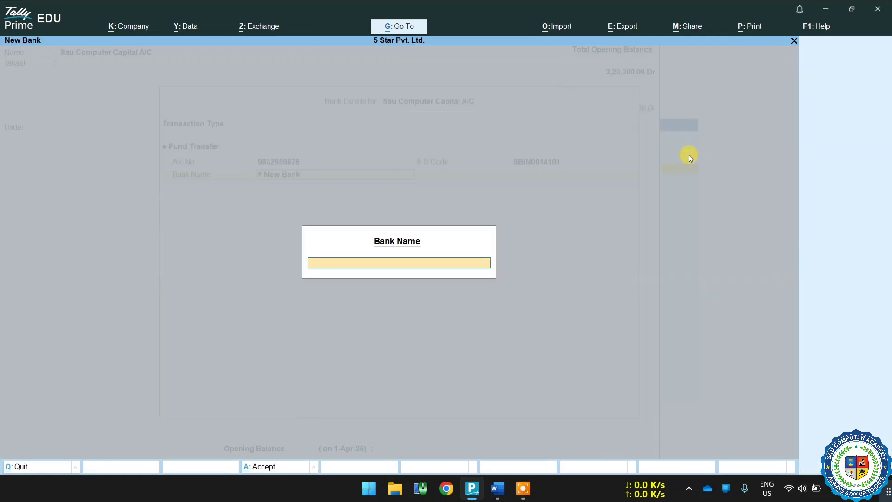
pyautogui.write('State Bank of India')
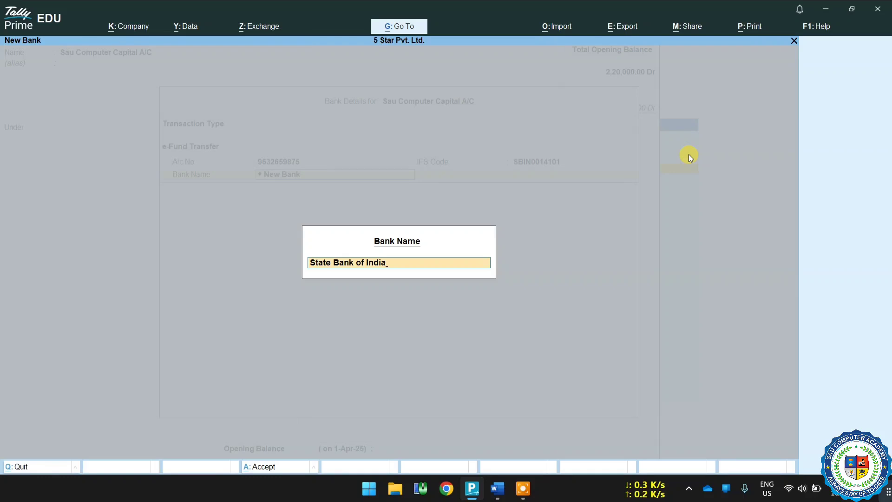
pyautogui.press('Return')
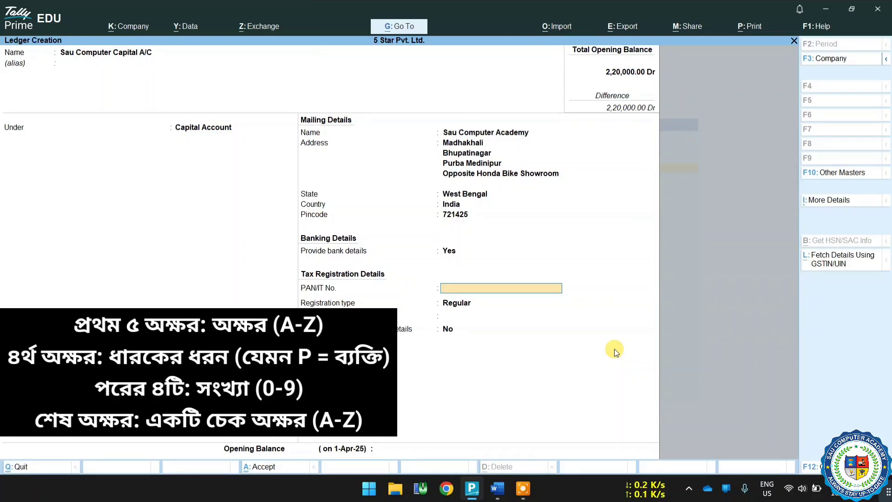
# Step: Enter a sample PAN, dismiss the Invalid PAN warning, and return to the PAN field
pyautogui.write('ABCDE1234F')
pyautogui.press('Return')
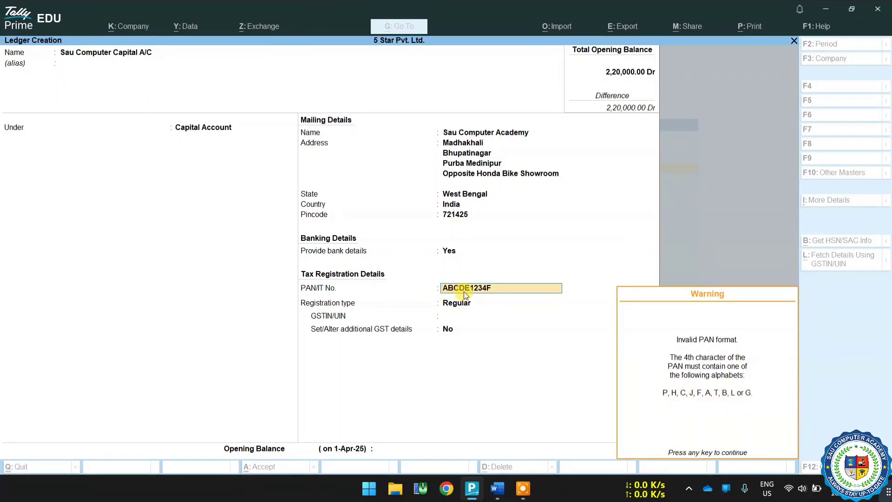
pyautogui.click(502, 289)
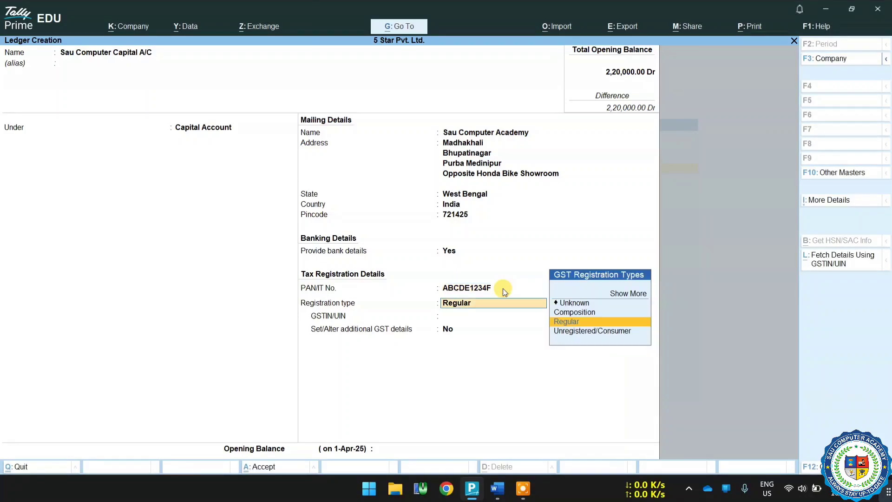
pyautogui.click(502, 289)
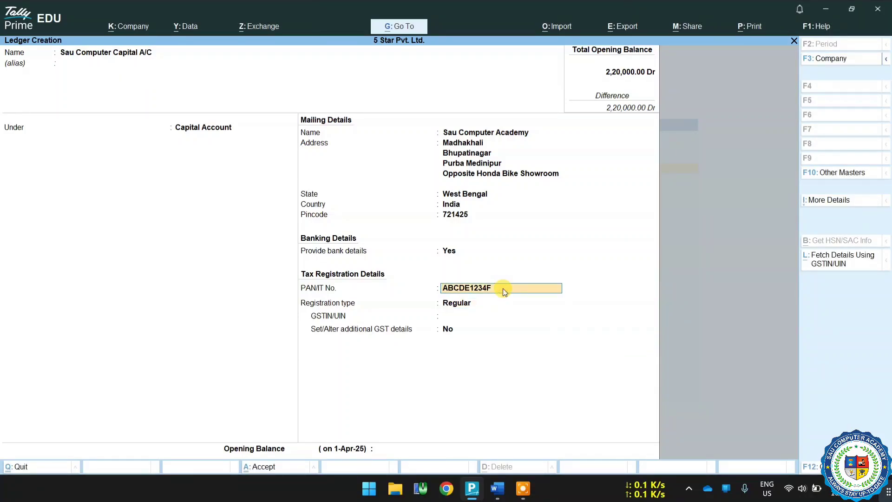
# Step: Correct the PAN so its fourth character is P
pyautogui.write('ABCD')
pyautogui.press('BackSpace')
pyautogui.write('PE12')
pyautogui.press('Return')
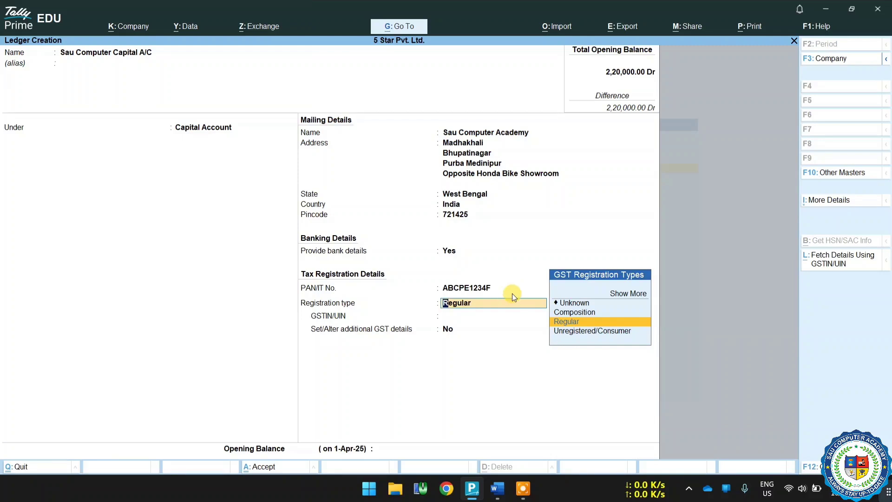
# Step: Set the GST registration type to Unregistered/Consumer
pyautogui.click(638, 297)
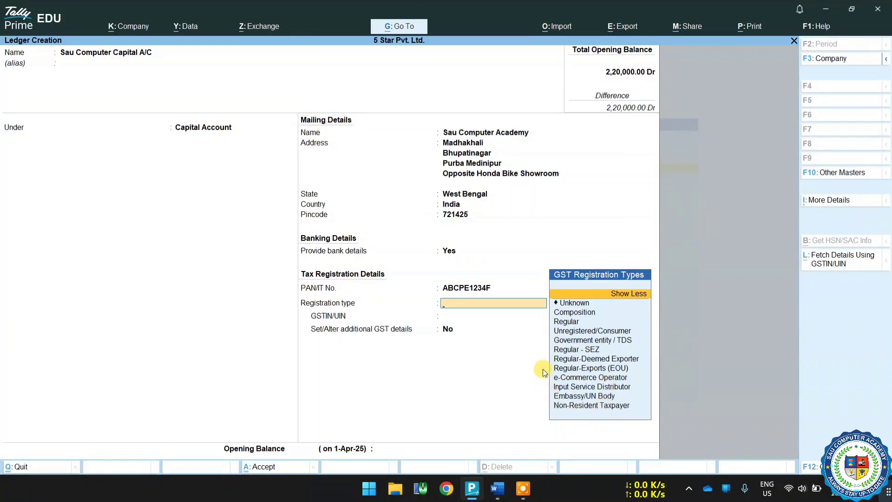
pyautogui.click(614, 293)
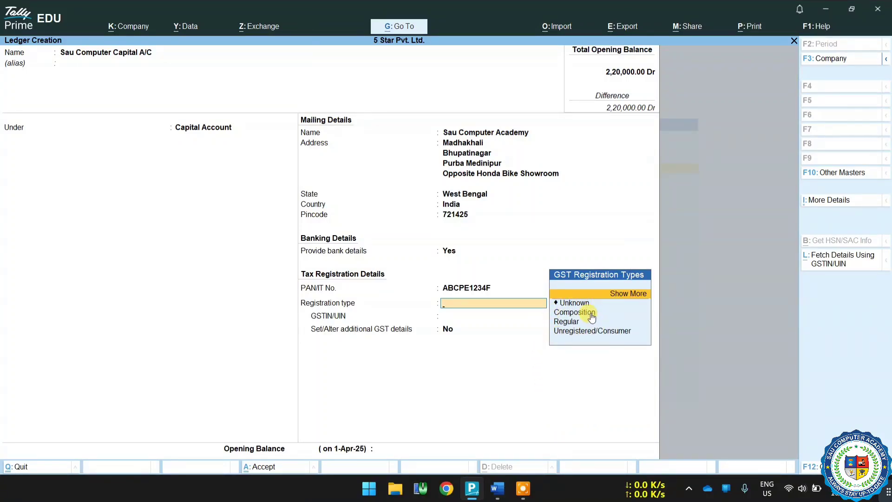
pyautogui.press('Down')
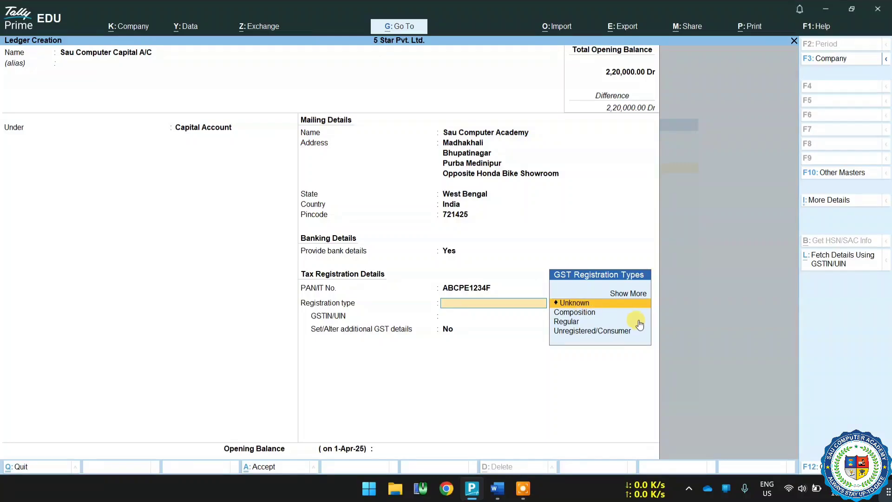
pyautogui.press('Down')
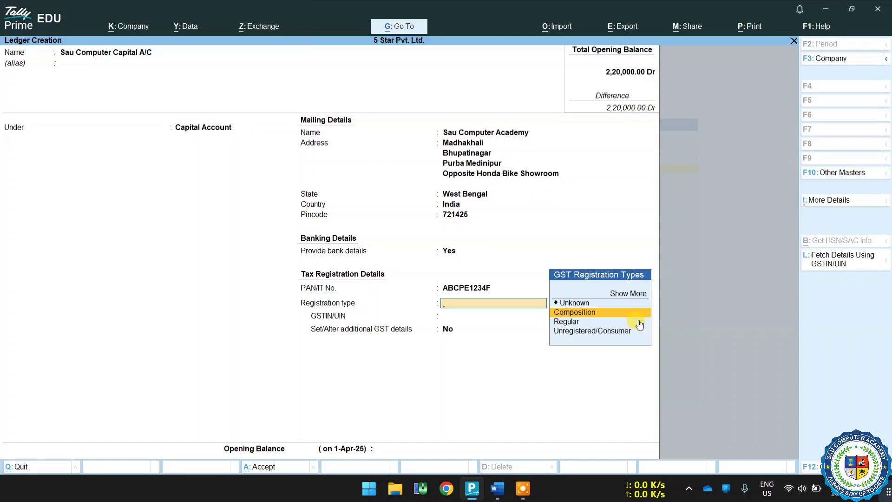
pyautogui.press('Down')
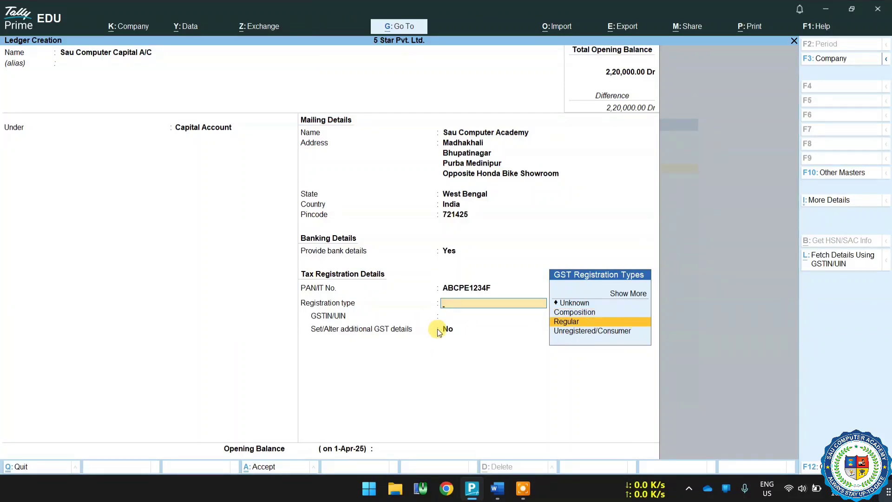
pyautogui.press('Down')
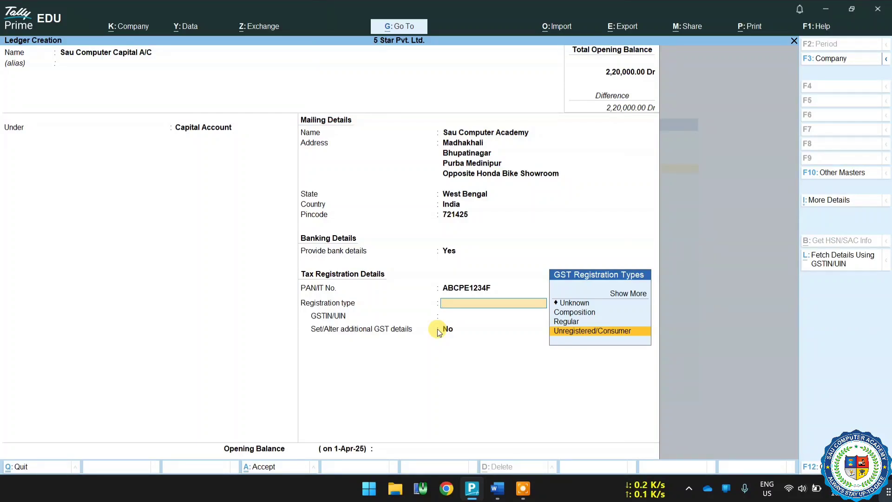
pyautogui.press('Return')
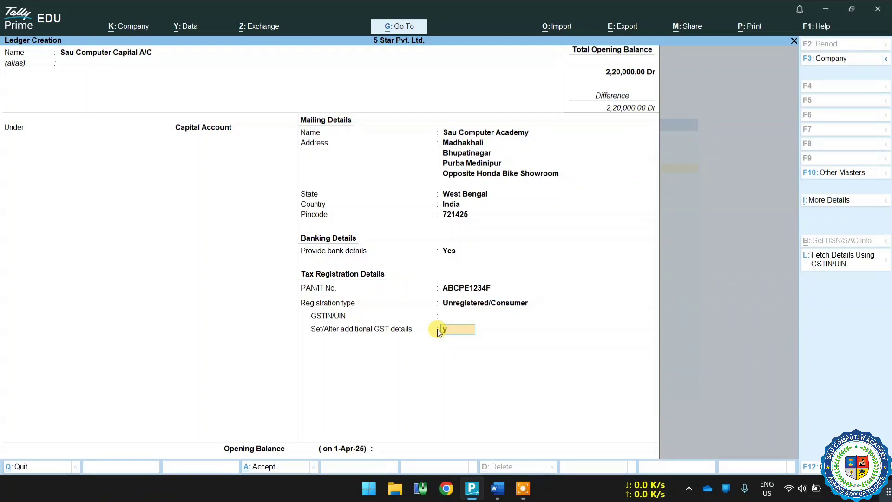
# Step: Try additional GST details with Uttar Pradesh place of supply and transporter Yes, then quit them
pyautogui.press('Return')
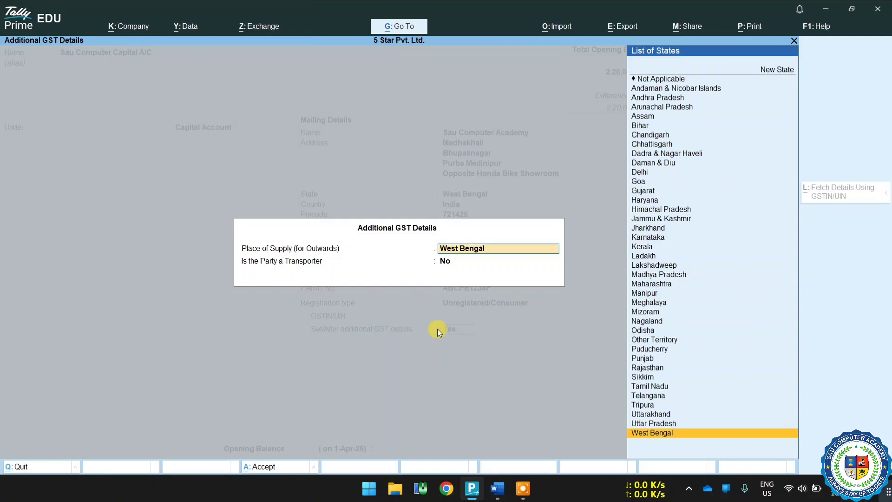
pyautogui.press('Up')
pyautogui.press('Return')
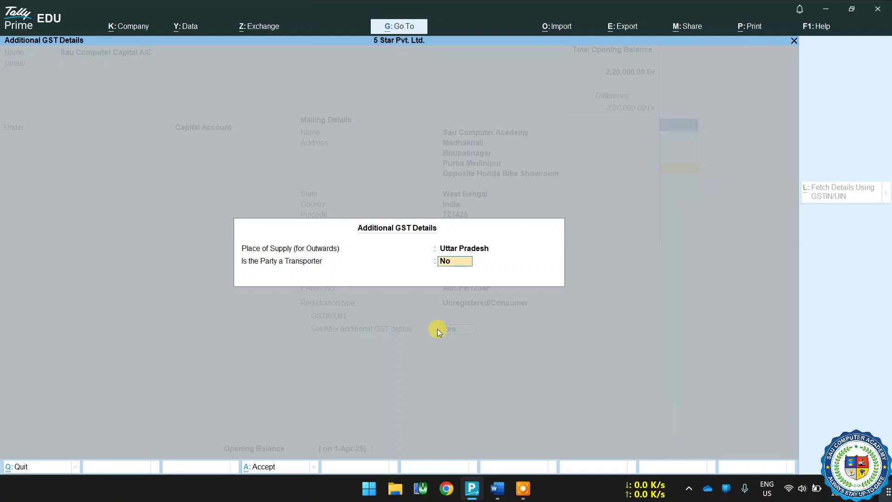
pyautogui.write('y')
pyautogui.press('Return')
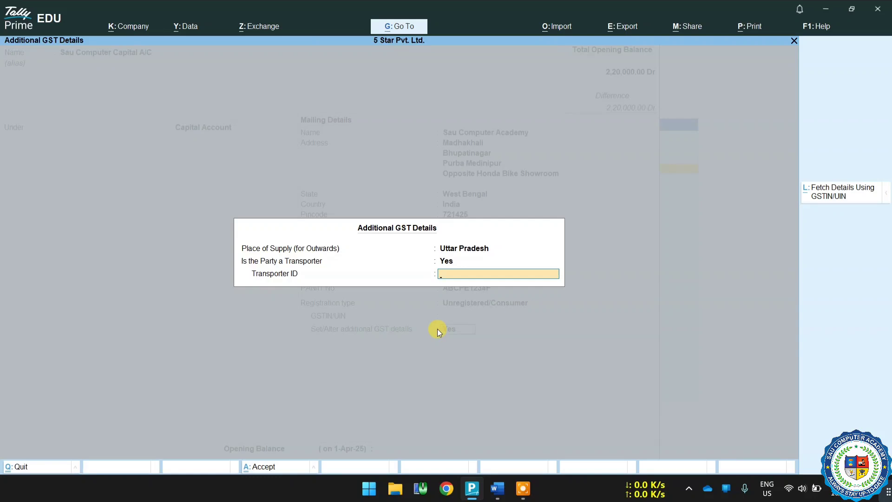
pyautogui.press('Escape')
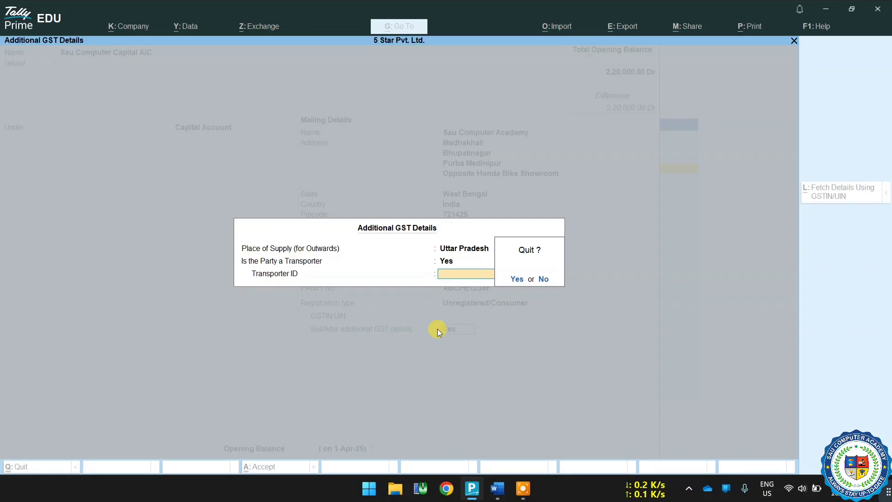
pyautogui.press('y')
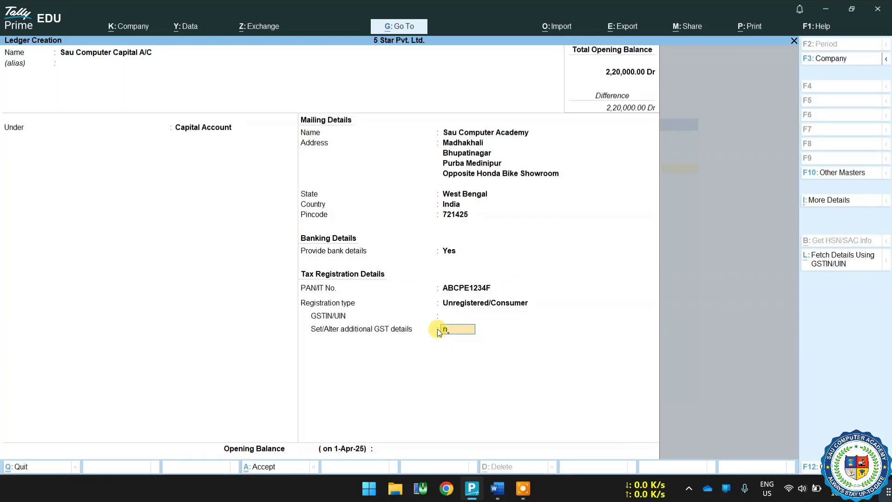
# Step: Give the ledger a 1 Cr opening balance, save it, and exit to Gateway of Tally
pyautogui.press('Return')
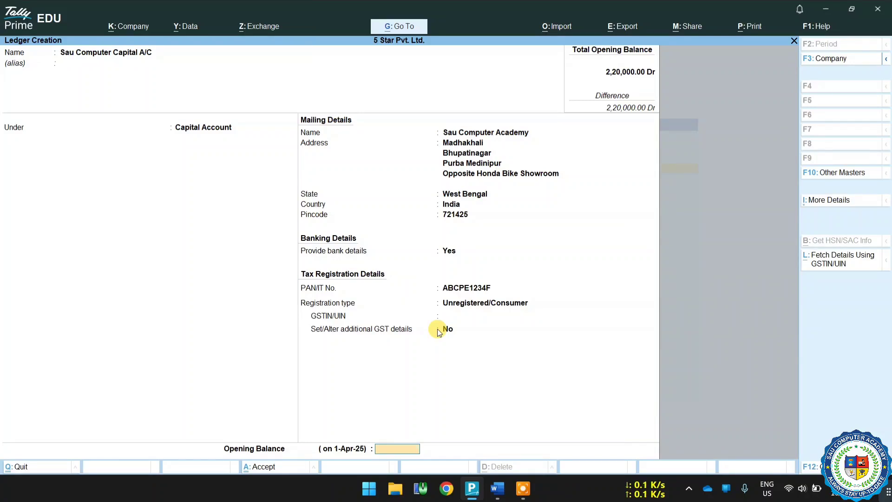
pyautogui.write('1')
pyautogui.press('Return')
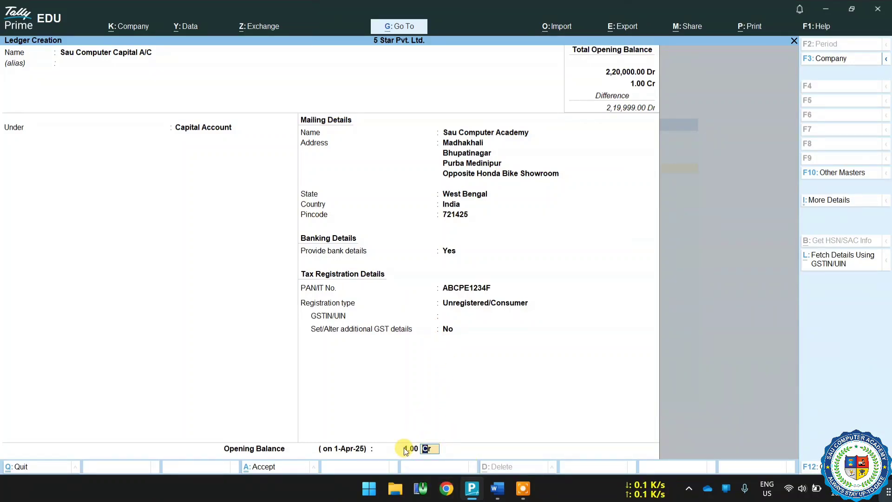
pyautogui.press('Return')
pyautogui.press('Return')
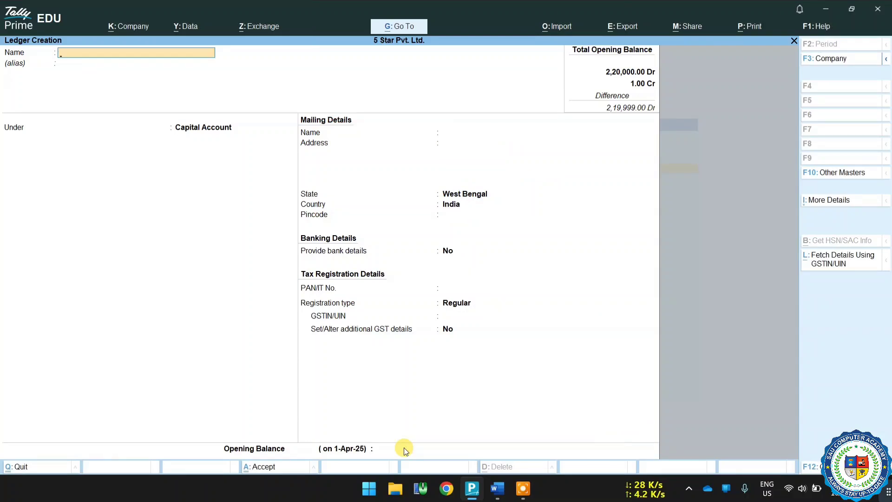
pyautogui.press('Escape')
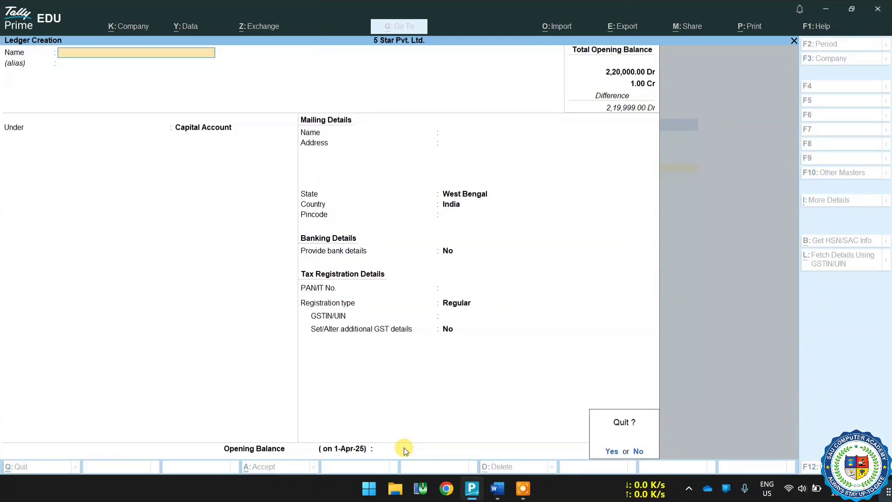
pyautogui.press('Return')
pyautogui.press('Escape')
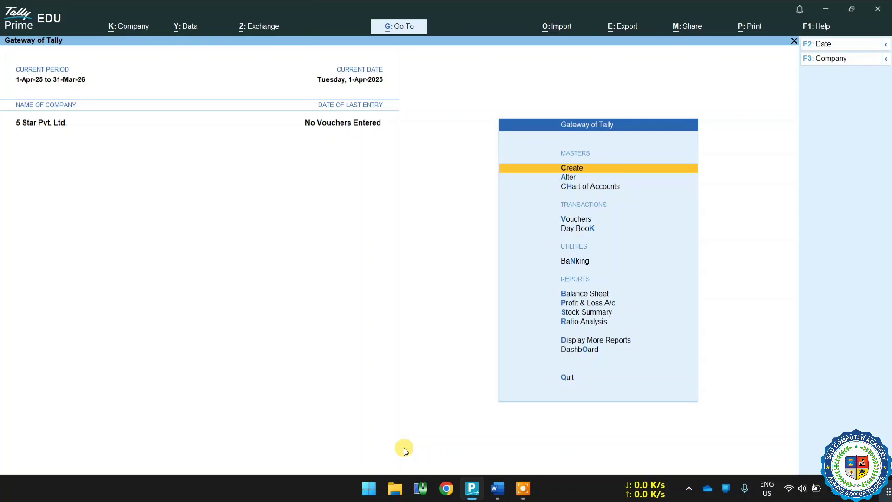
# Step: Review the ledger list (Cash, Profit & Loss A/c, Sau Computer Capital A/C), then return to Gateway
pyautogui.press('Down')
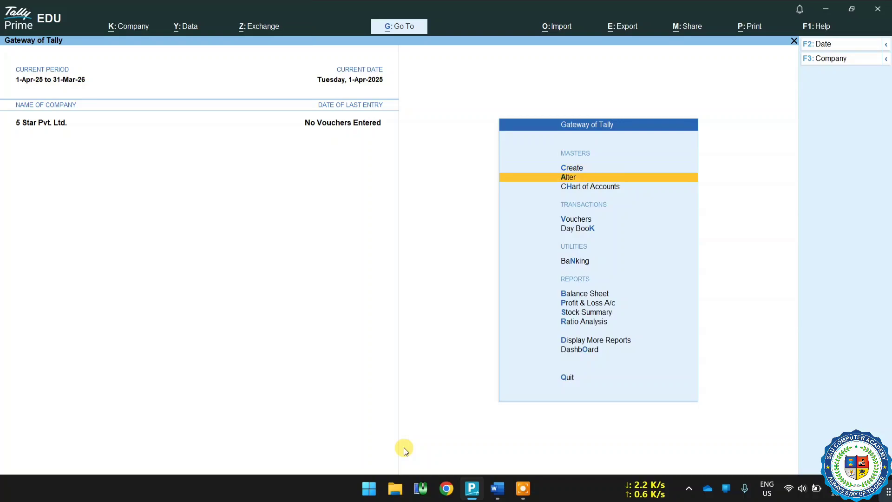
pyautogui.press('Return')
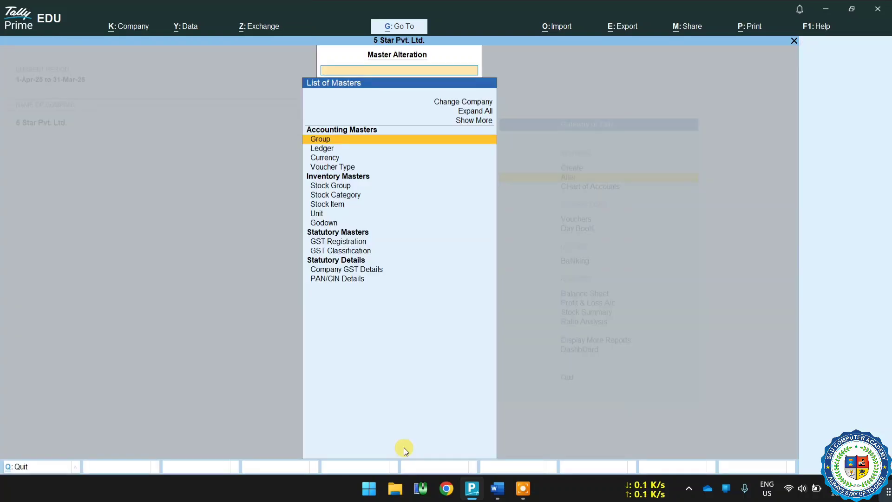
pyautogui.press('Down')
pyautogui.press('Return')
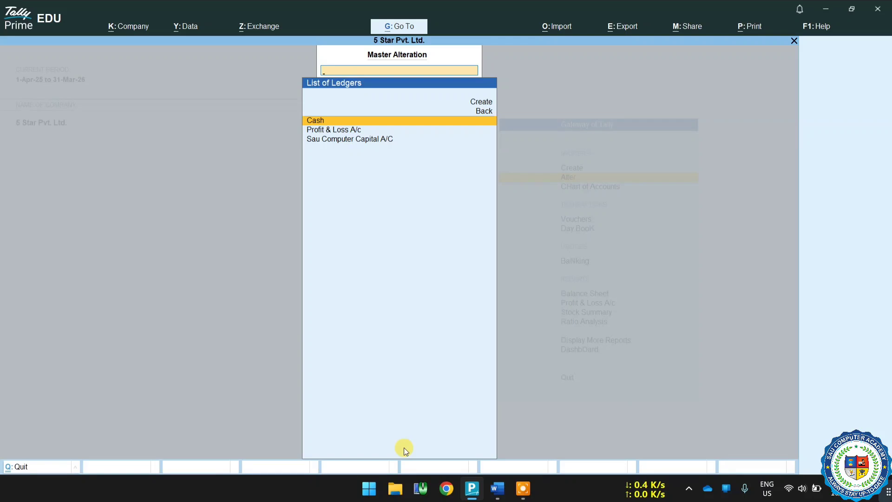
pyautogui.press('Down')
pyautogui.press('Down')
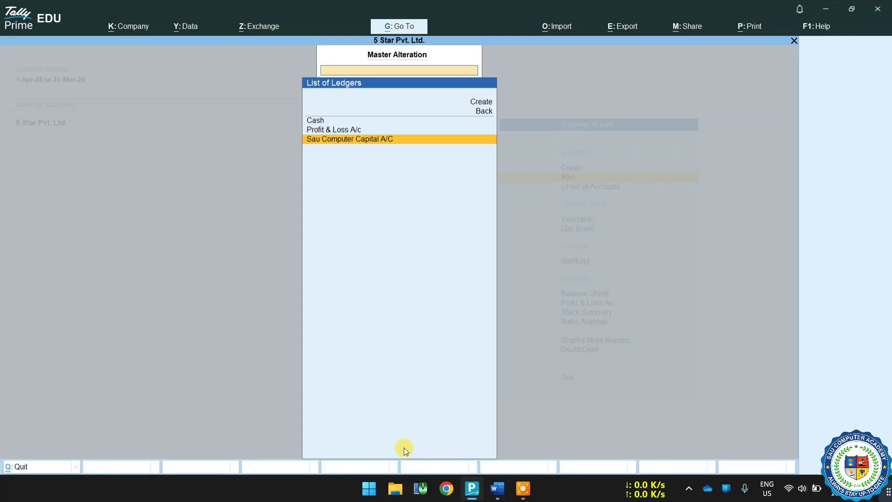
pyautogui.press('Up')
pyautogui.press('Up')
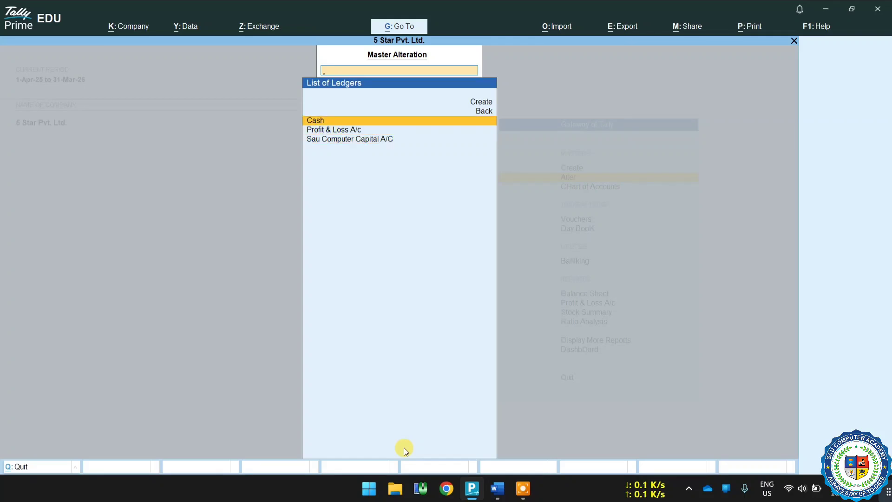
pyautogui.press('Down')
pyautogui.press('Up')
pyautogui.press('Down')
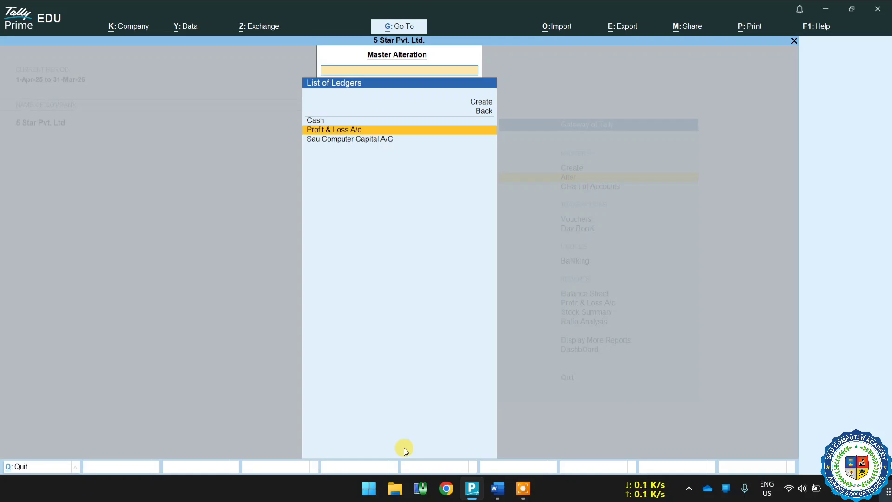
pyautogui.press('Escape')
pyautogui.press('Escape')
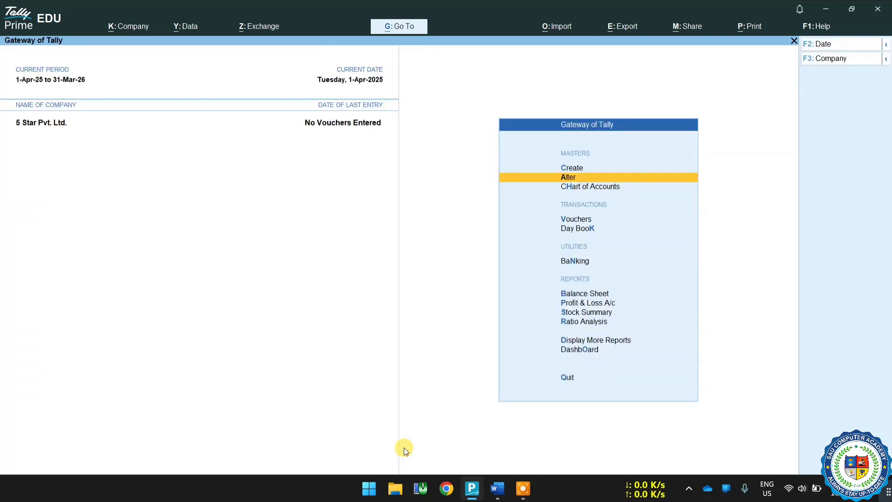
pyautogui.press('Down')
pyautogui.press('Down')
pyautogui.press('Down')
pyautogui.press('Down')
pyautogui.press('Down')
pyautogui.press('Down')
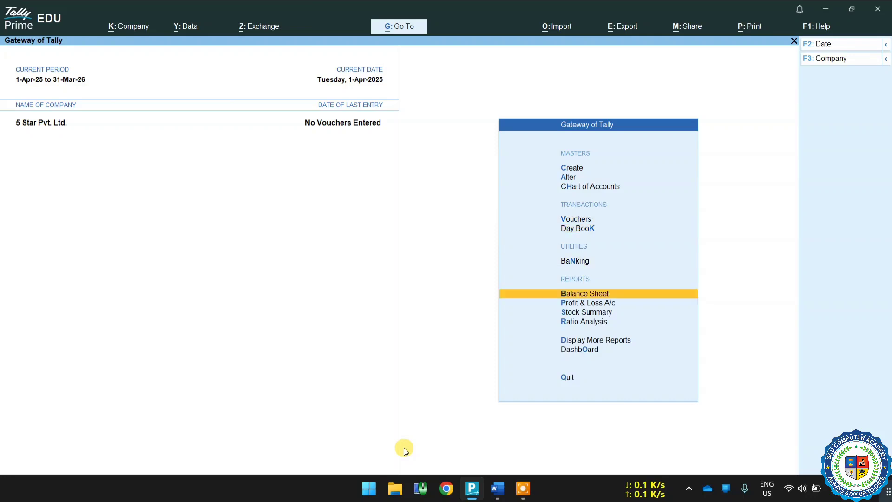
# Step: Open the Balance Sheet showing Capital Account 1.00 and a 2,19,999.00 opening-balance difference
pyautogui.press('Up')
pyautogui.press('Return')
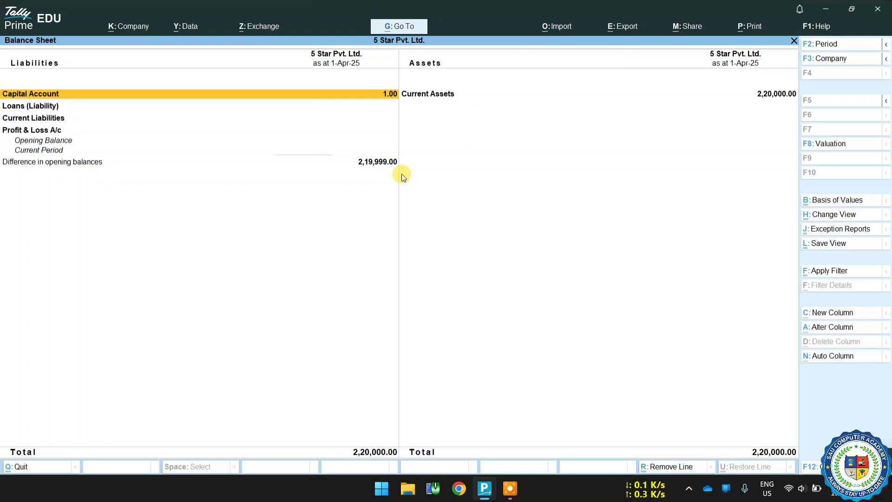
# Step: Create a new ledger for the owner's capital account, kept under Capital Account
pyautogui.press('Escape')
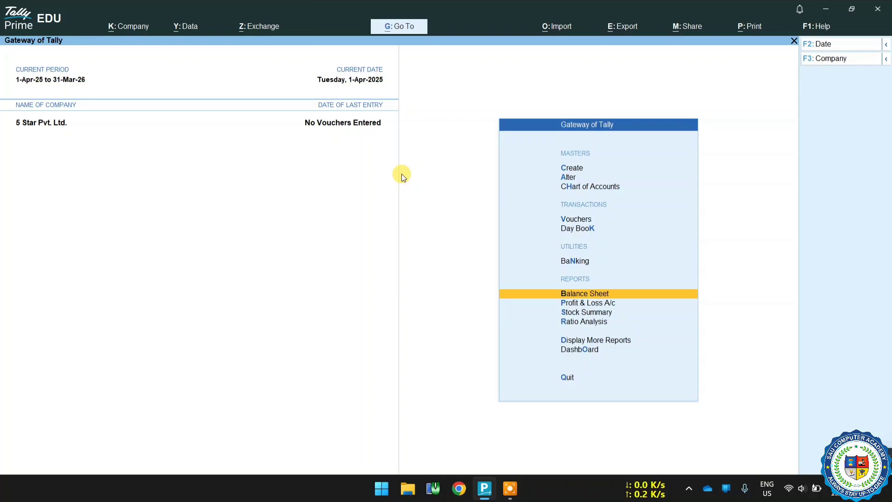
pyautogui.press('Up')
pyautogui.press('Up')
pyautogui.press('Up')
pyautogui.press('Up')
pyautogui.press('Up')
pyautogui.press('Up')
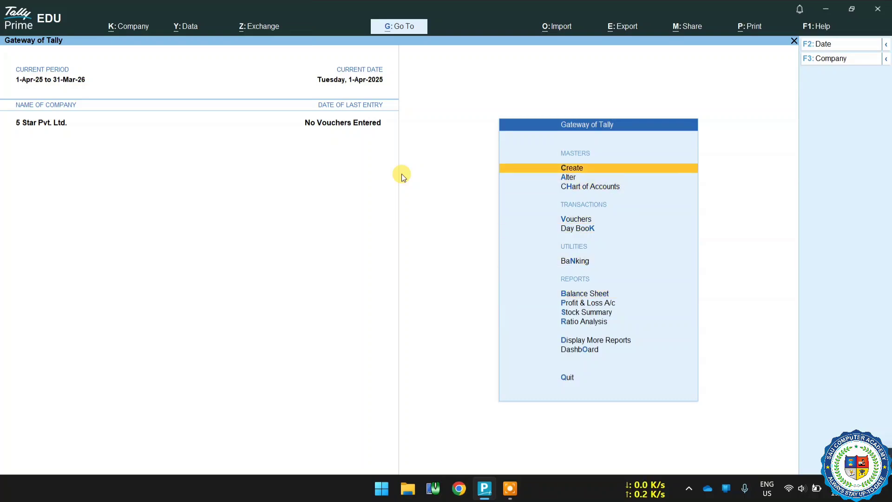
pyautogui.press('Return')
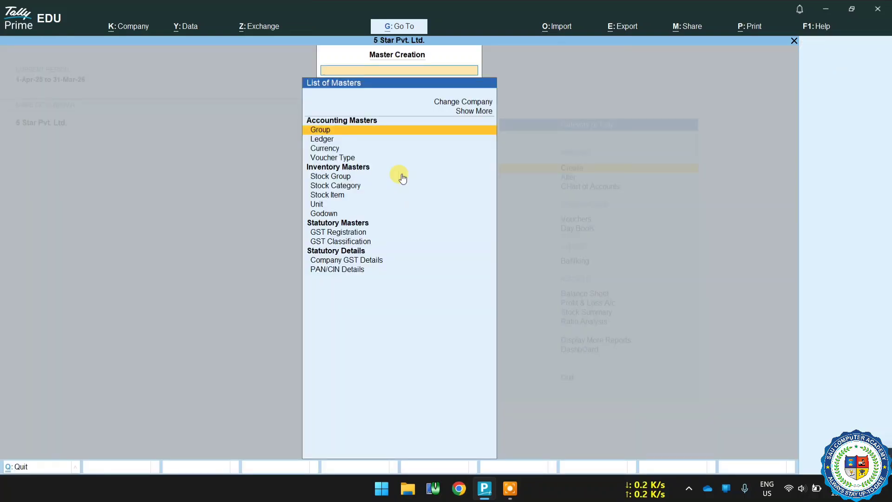
pyautogui.press('Down')
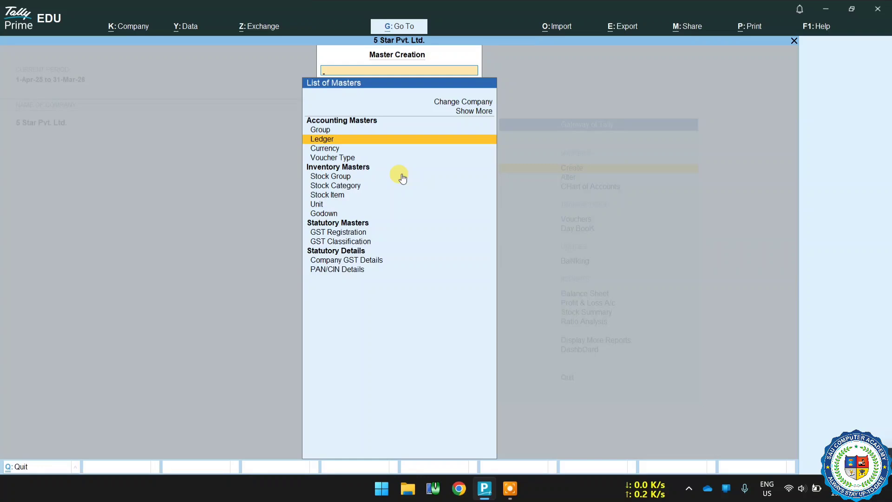
pyautogui.press('Return')
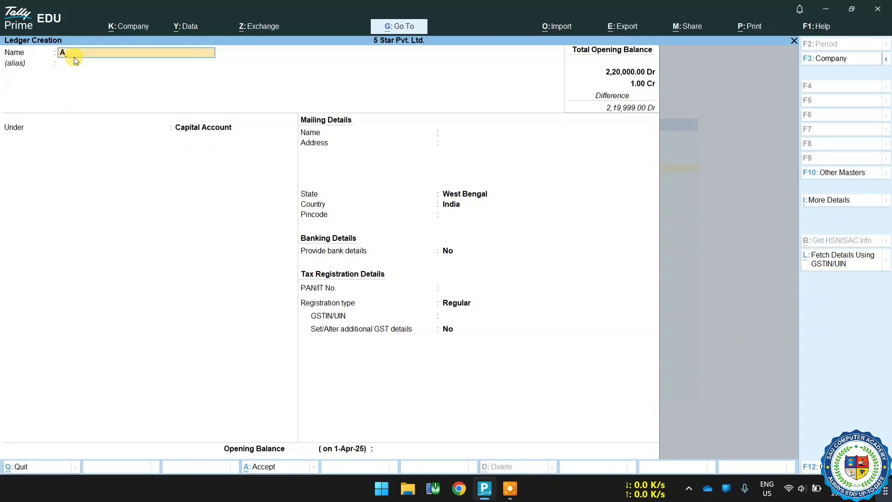
pyautogui.write('bhik Capital A/C')
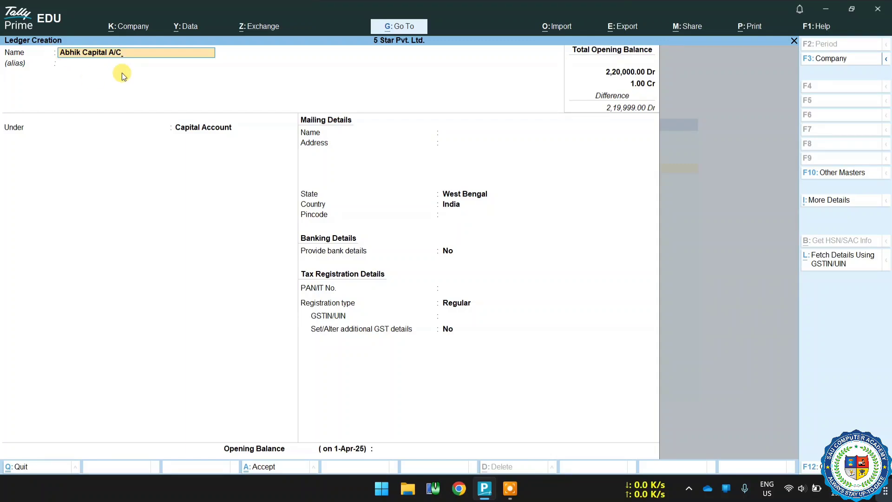
pyautogui.press('Return')
pyautogui.press('Return')
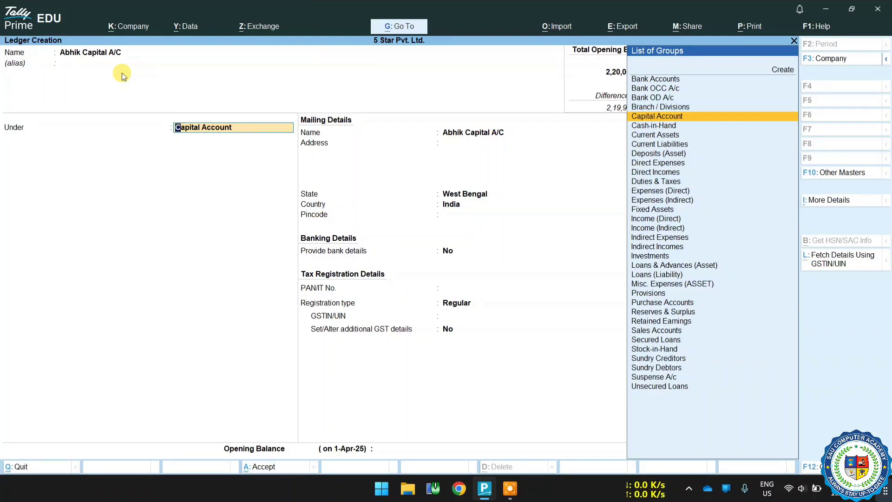
pyautogui.press('Return')
# Step: Enter the ledger's three address lines and pincode, and set Provide bank details to Yes
pyautogui.press('Return')
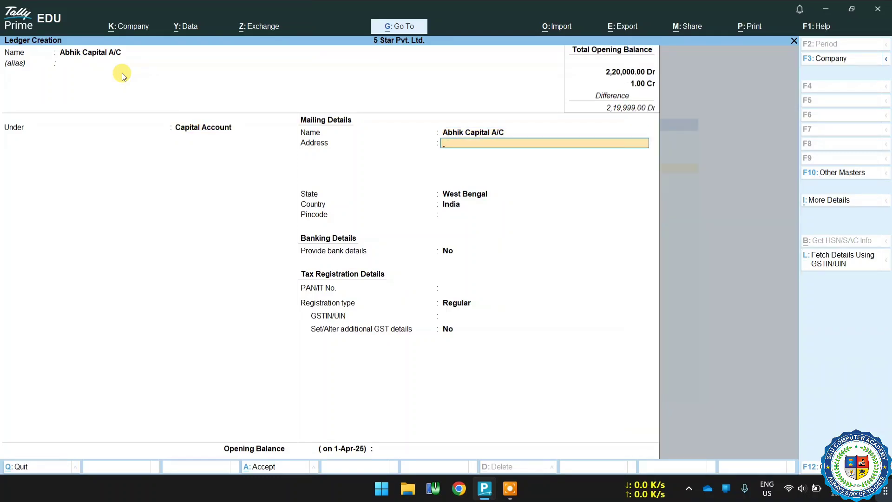
pyautogui.write('Itaberia')
pyautogui.press('Return')
pyautogui.write('Bhupatinagar')
pyautogui.press('Return')
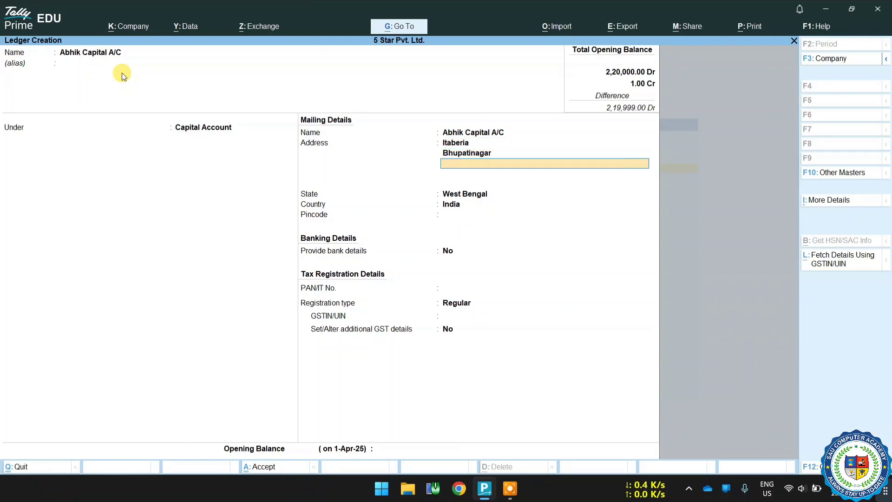
pyautogui.write('Purba Medinipur')
pyautogui.press('Return')
pyautogui.write('721456')
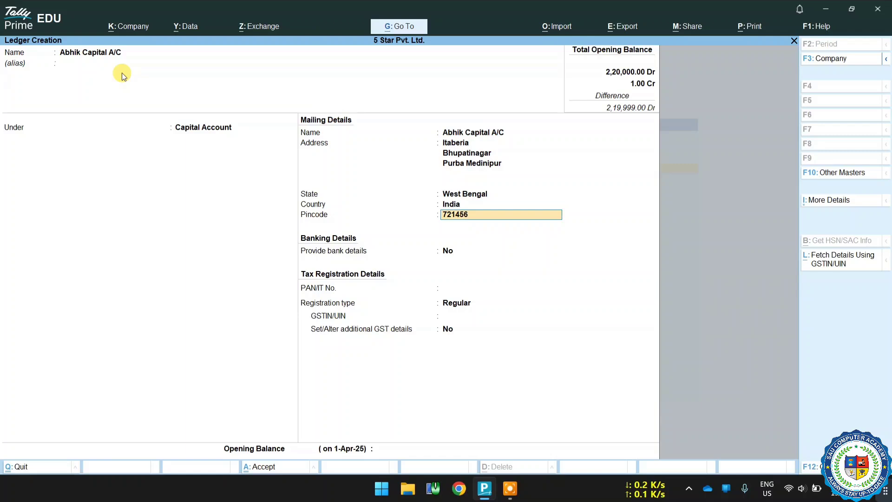
pyautogui.press('Return')
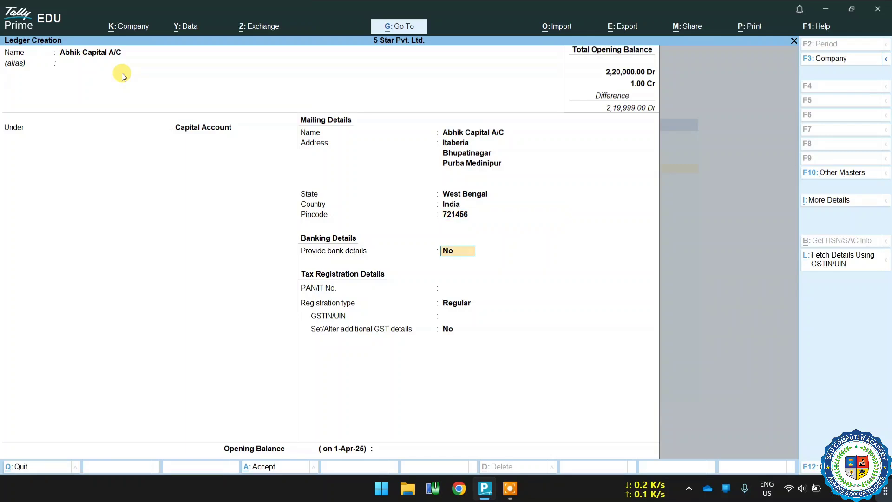
pyautogui.press('y')
pyautogui.press('Return')
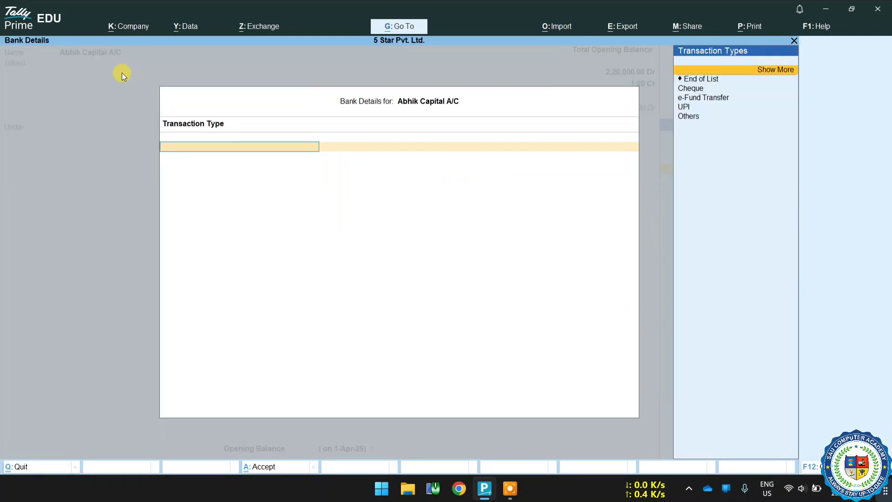
# Step: Choose Cheque as the transaction type with A/c Payee crossing, then close Bank Details
pyautogui.press('Down')
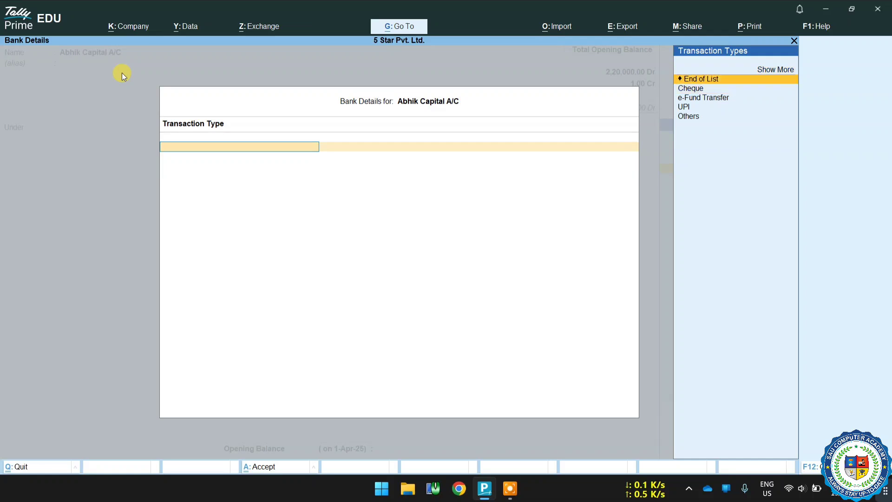
pyautogui.press('Down')
pyautogui.press('Down')
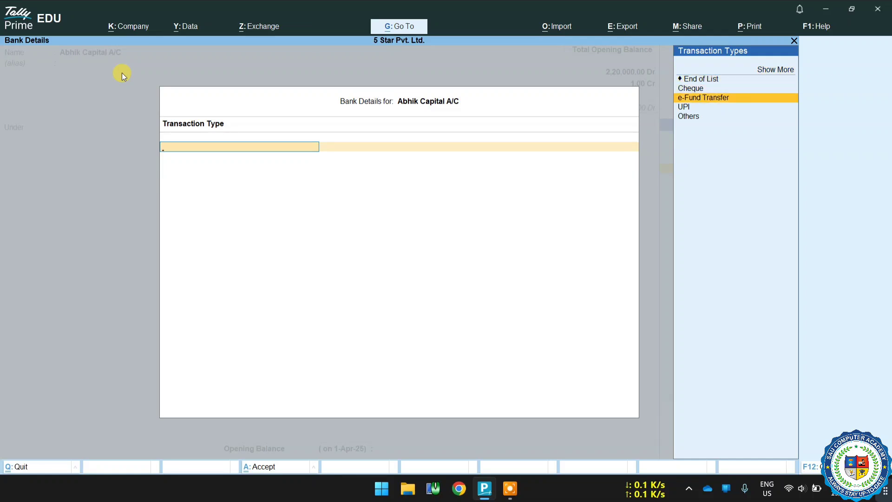
pyautogui.press('Up')
pyautogui.press('Return')
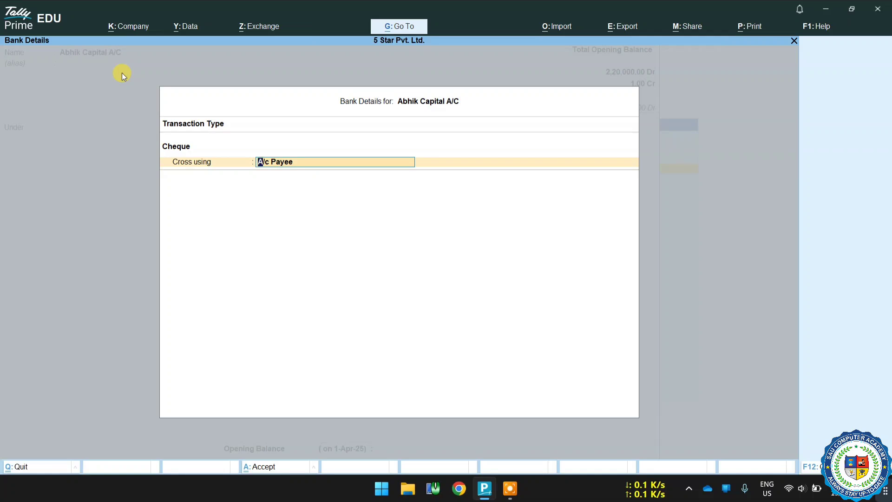
pyautogui.press('Return')
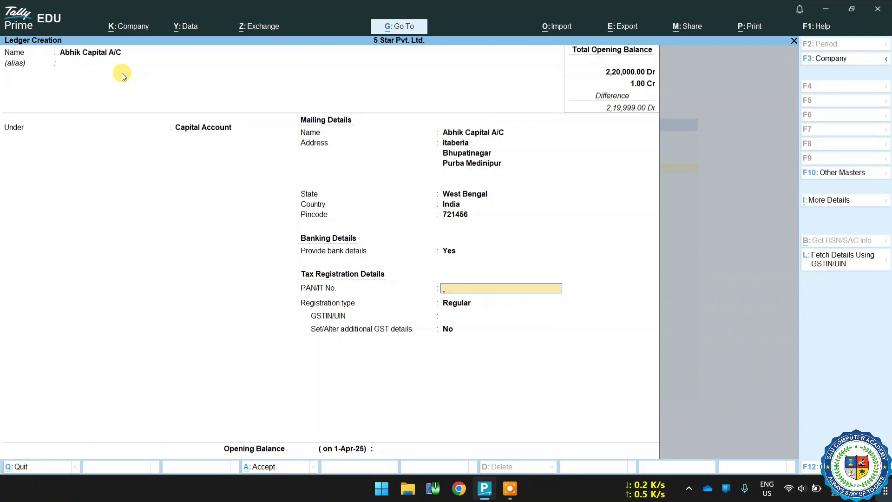
# Step: Skip PAN, set registration to Unregistered/Consumer, enter a 5.00 Cr opening balance, and save
pyautogui.press('Return')
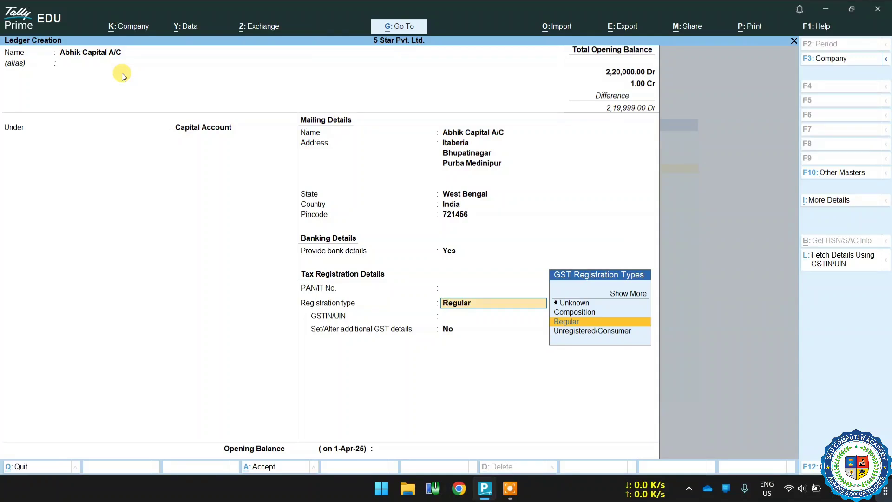
pyautogui.press('Down')
pyautogui.press('Return')
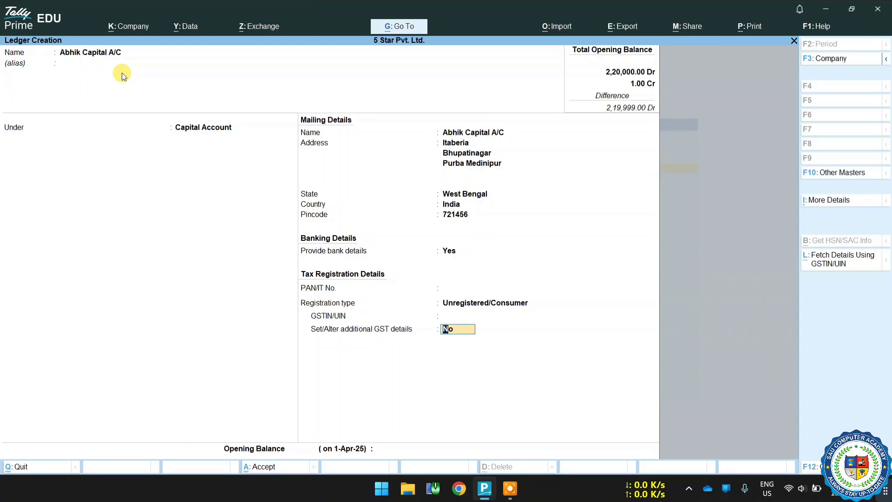
pyautogui.press('Return')
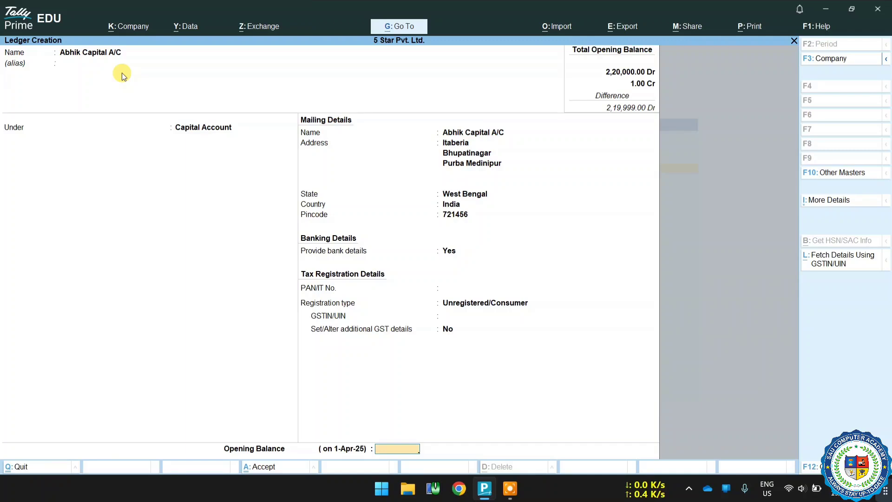
pyautogui.write('5')
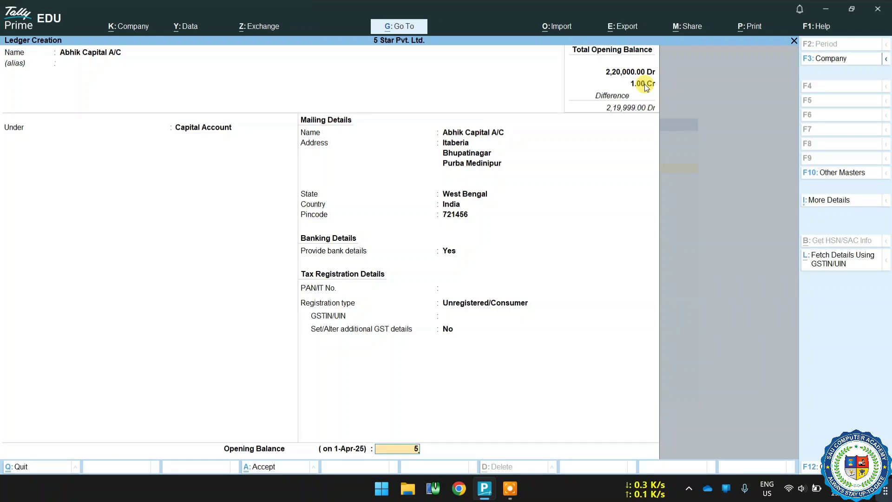
pyautogui.press('Return')
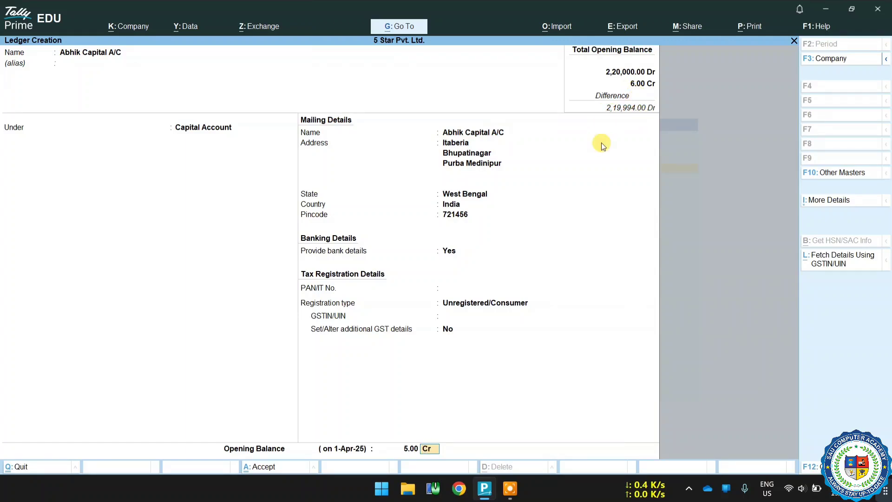
pyautogui.press('Return')
pyautogui.press('Return')
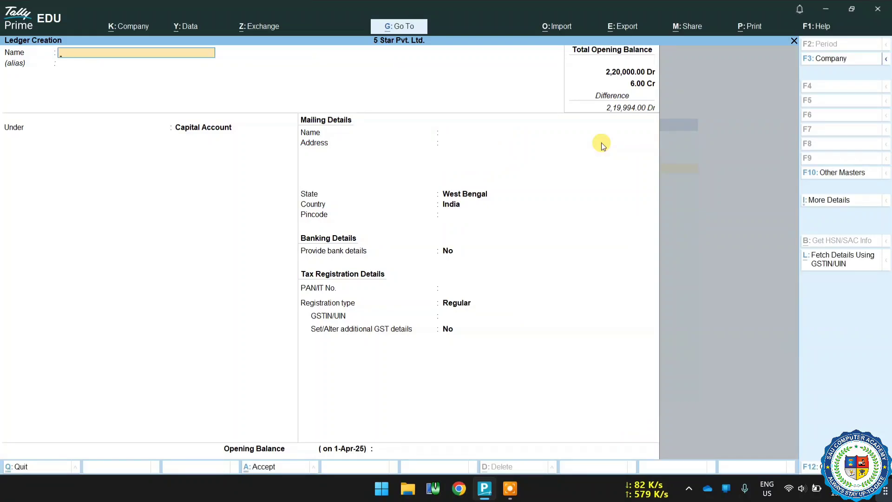
pyautogui.press('Escape')
pyautogui.press('Escape')
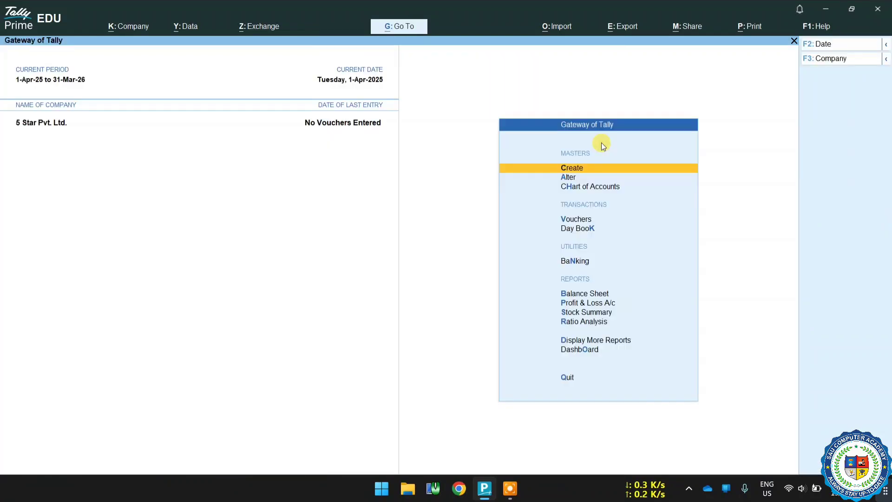
# Step: Review the Balance Sheet's Capital Account, drilling into the first capital ledger's April vouchers
pyautogui.press('Down')
pyautogui.press('Down')
pyautogui.press('Down')
pyautogui.press('Down')
pyautogui.press('Down')
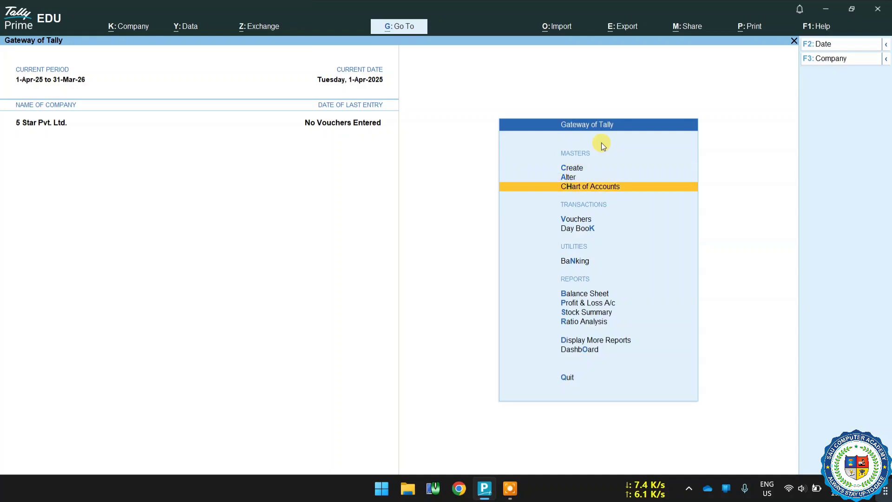
pyautogui.press('Down')
pyautogui.press('Return')
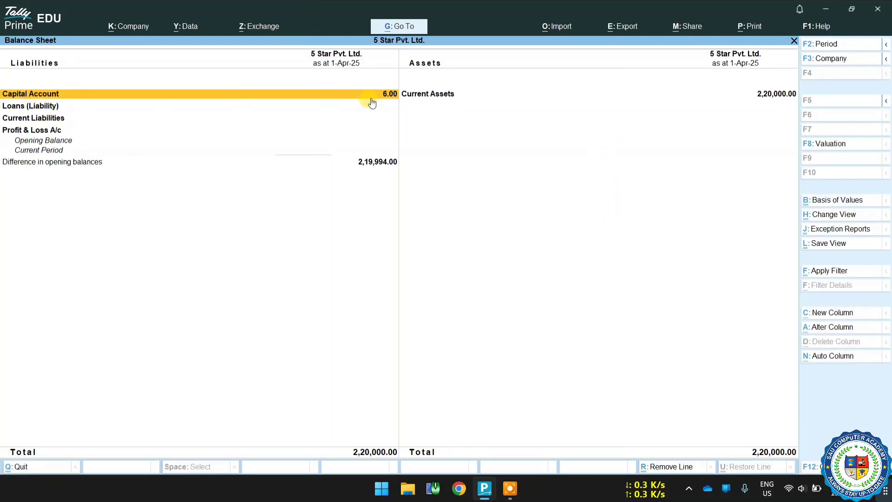
pyautogui.press('Return')
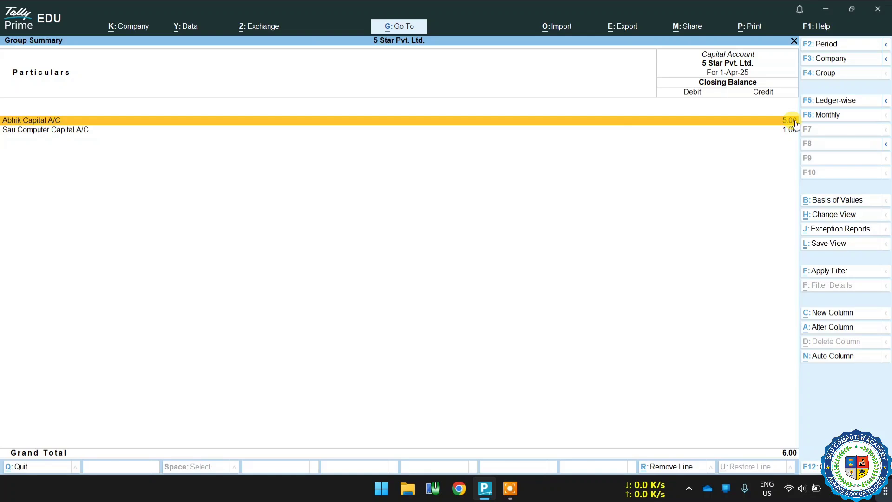
pyautogui.press('Down')
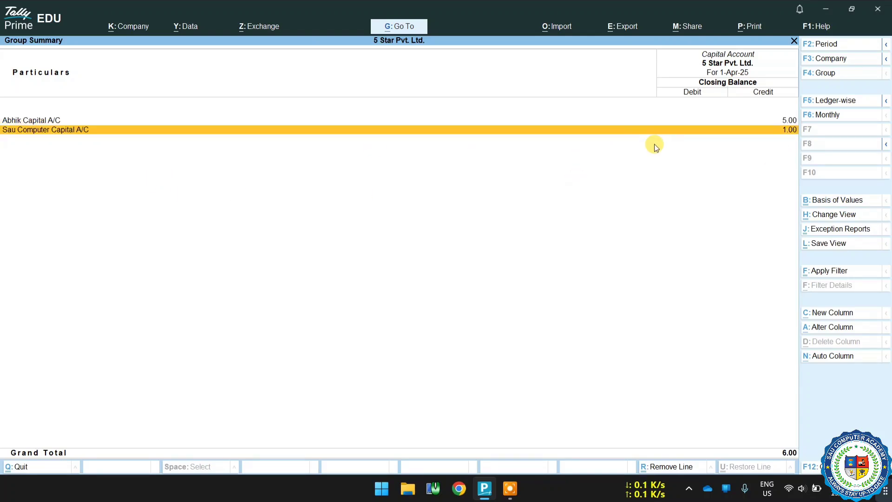
pyautogui.press('Up')
pyautogui.press('Return')
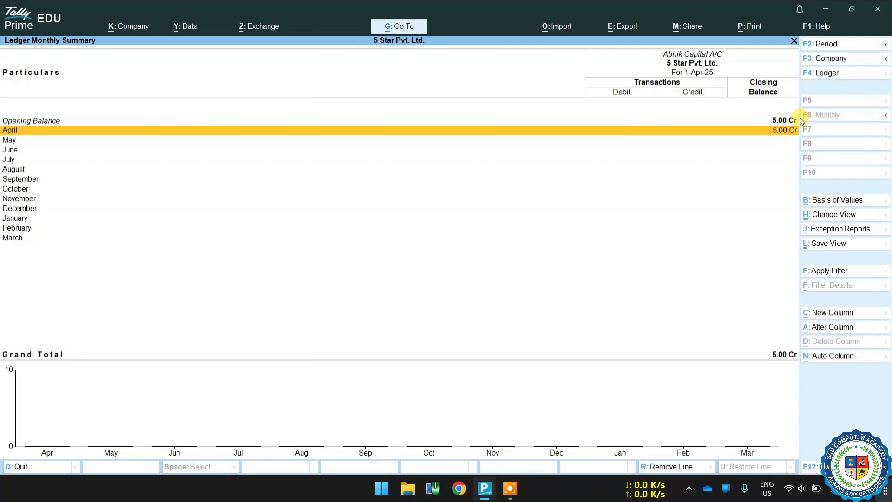
pyautogui.press('Return')
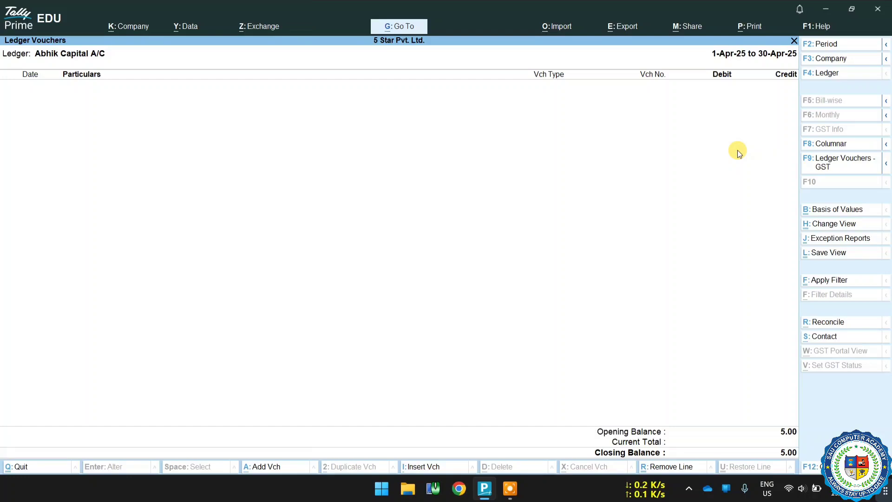
pyautogui.press('Escape')
pyautogui.press('Escape')
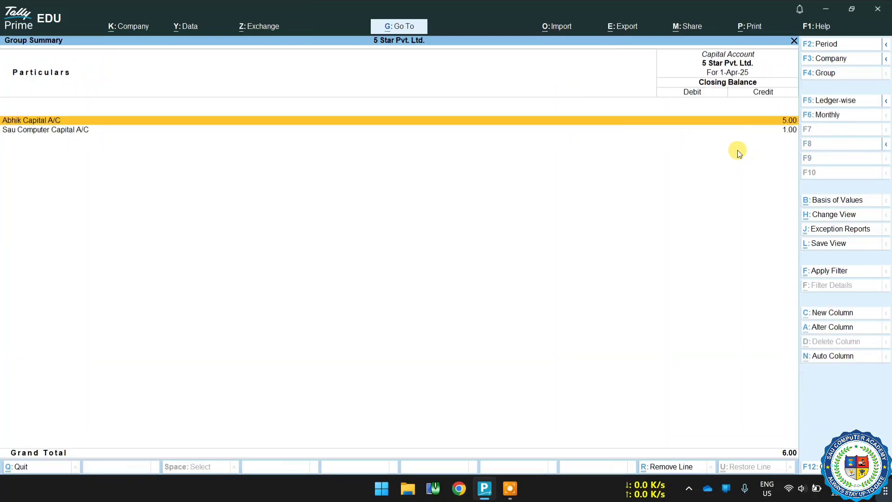
pyautogui.press('Escape')
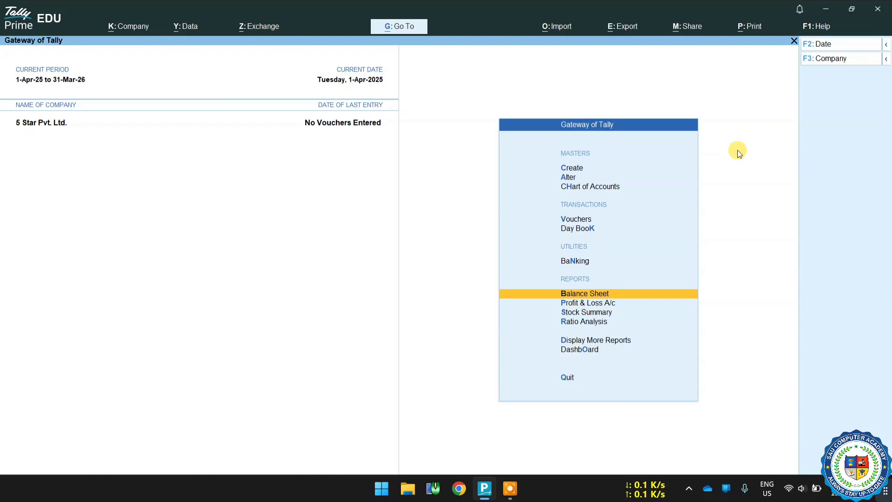
pyautogui.press('Up')
pyautogui.press('Up')
pyautogui.press('Up')
pyautogui.press('Up')
pyautogui.press('Up')
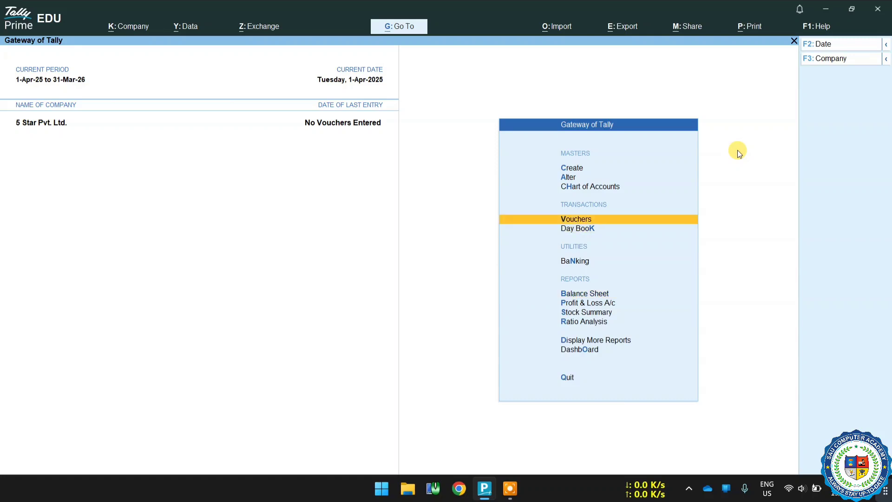
# Step: Create a ledger named 'Smart Electronic (Sup)' and pick Sundry Creditors as its group via 'Sun'
pyautogui.press('Up')
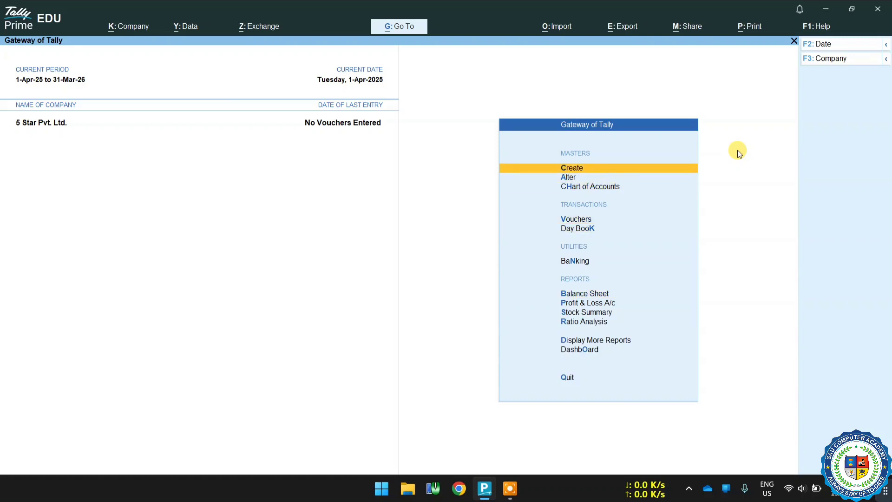
pyautogui.press('Return')
pyautogui.press('Down')
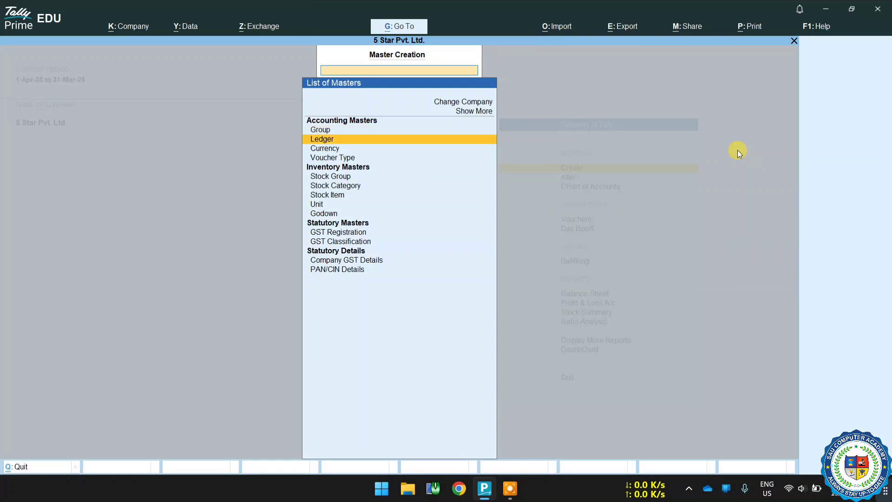
pyautogui.press('Return')
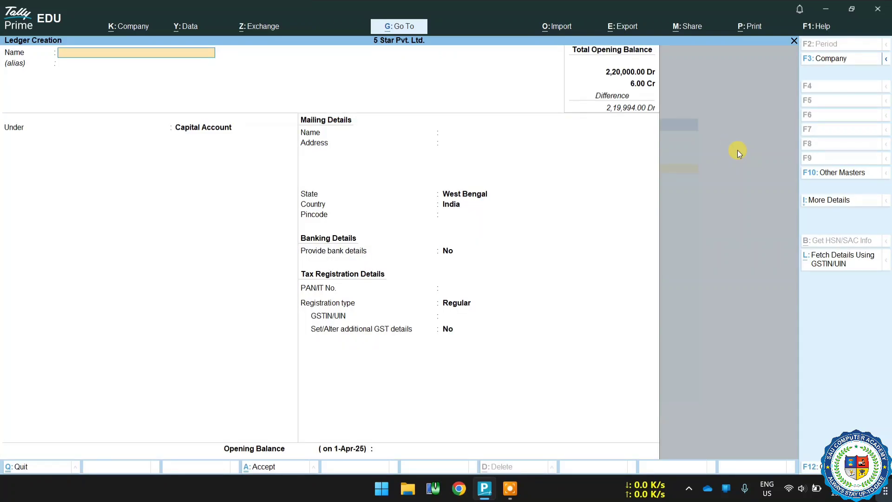
pyautogui.write('Smart')
pyautogui.write('Electronic')
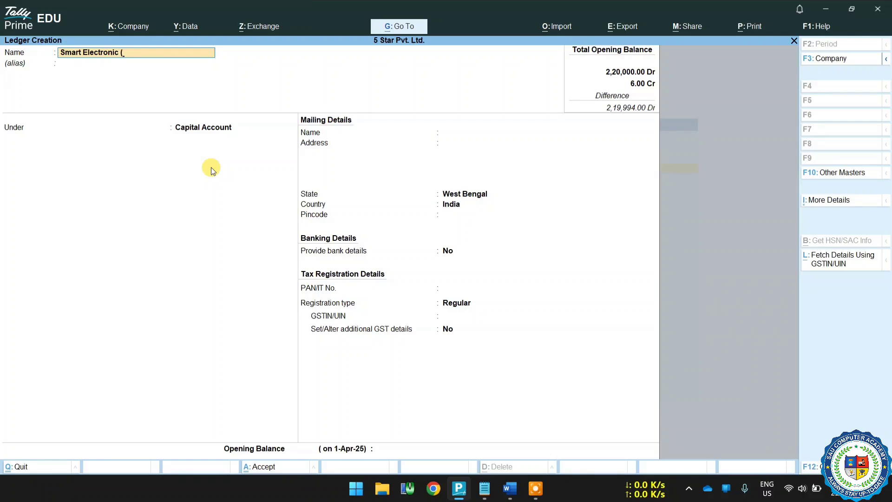
pyautogui.write('(Sup)')
pyautogui.press('Return')
pyautogui.press('Return')
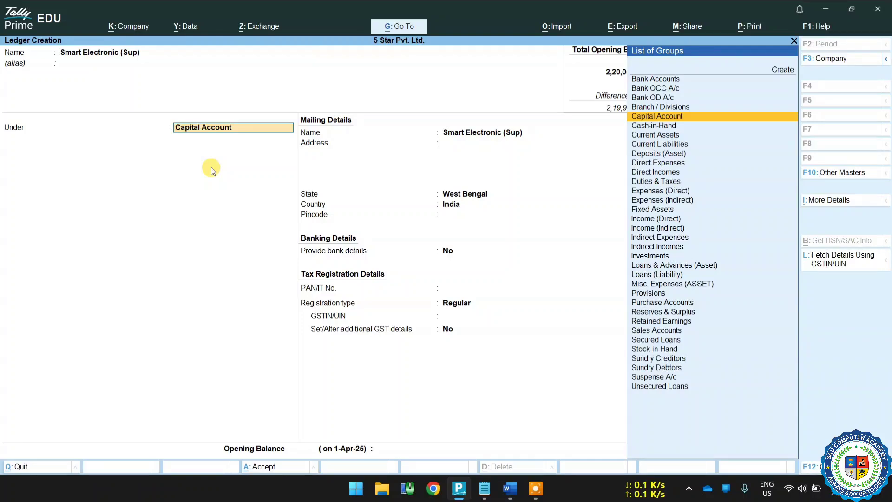
pyautogui.write('Sun')
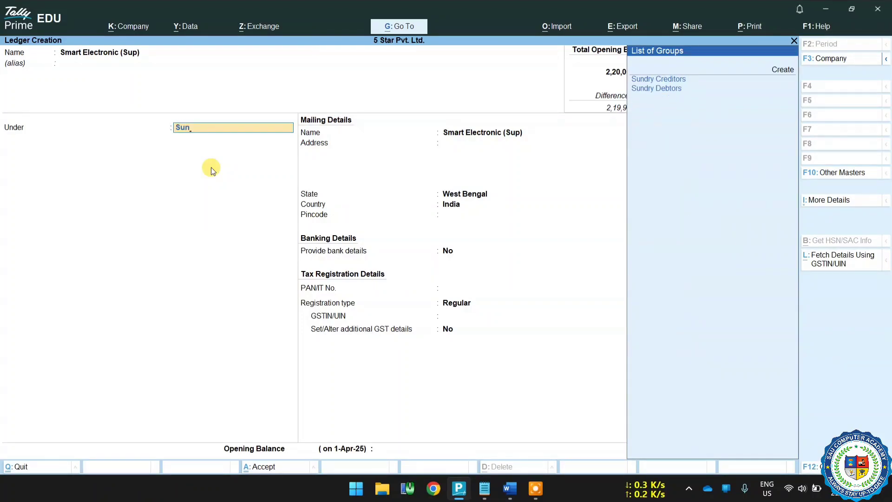
pyautogui.press('Return')
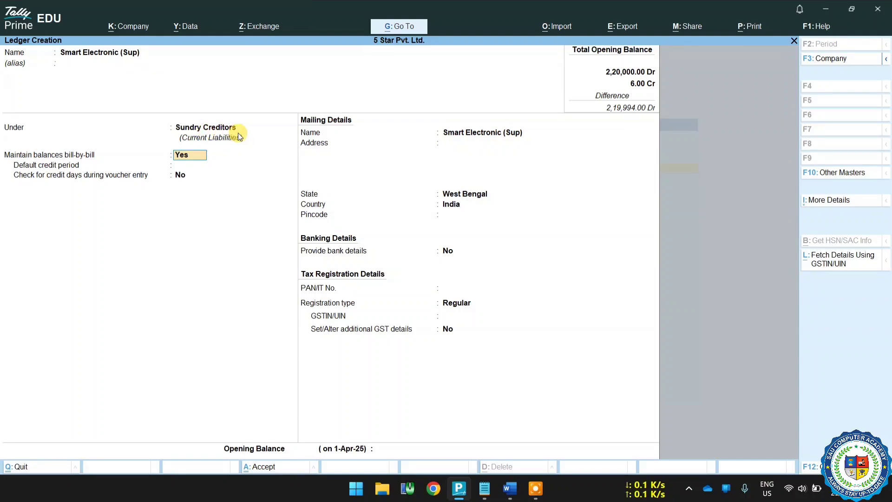
pyautogui.click(509, 488)
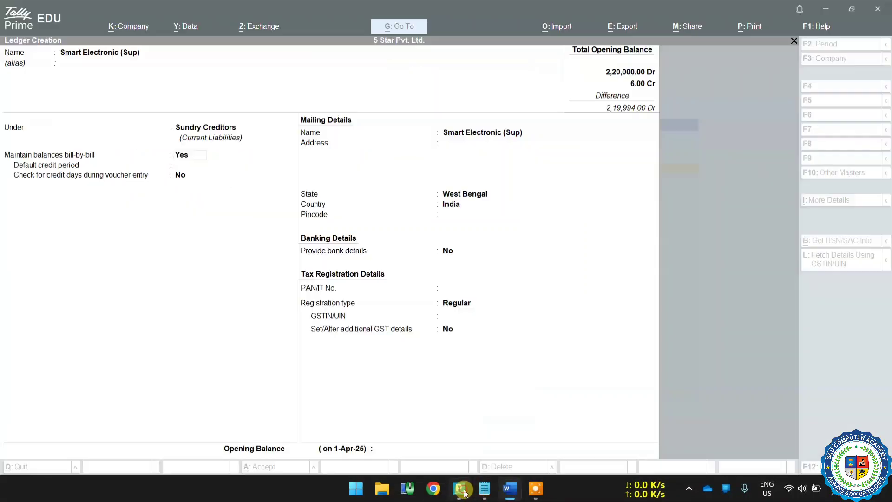
pyautogui.click(459, 488)
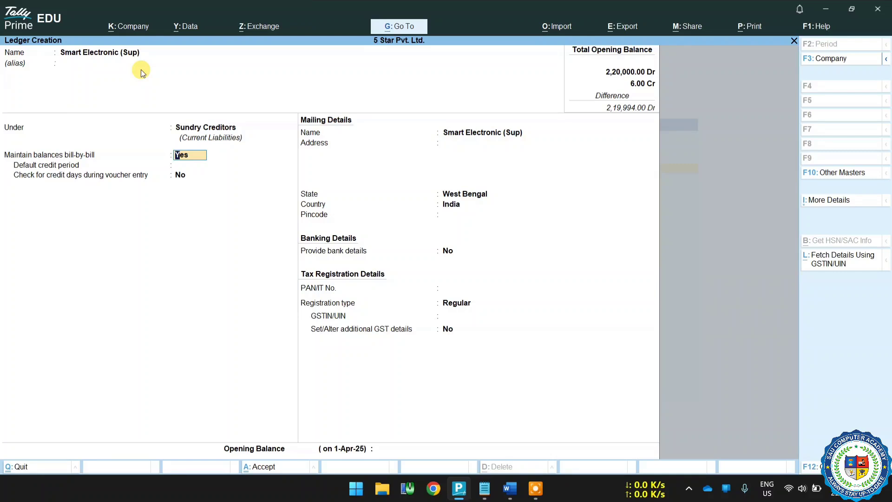
# Step: Keep bill-by-bill on with no credit period or credit-day checks, and accept the mailing name
pyautogui.press('Return')
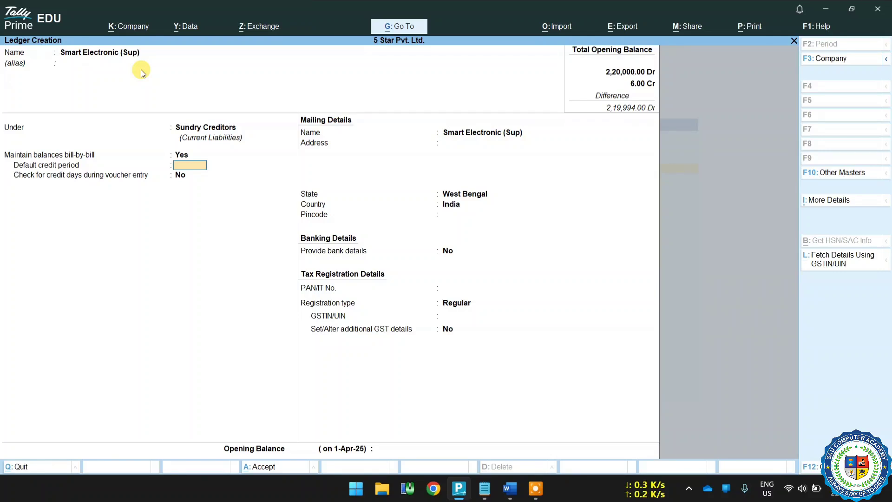
pyautogui.press('Return')
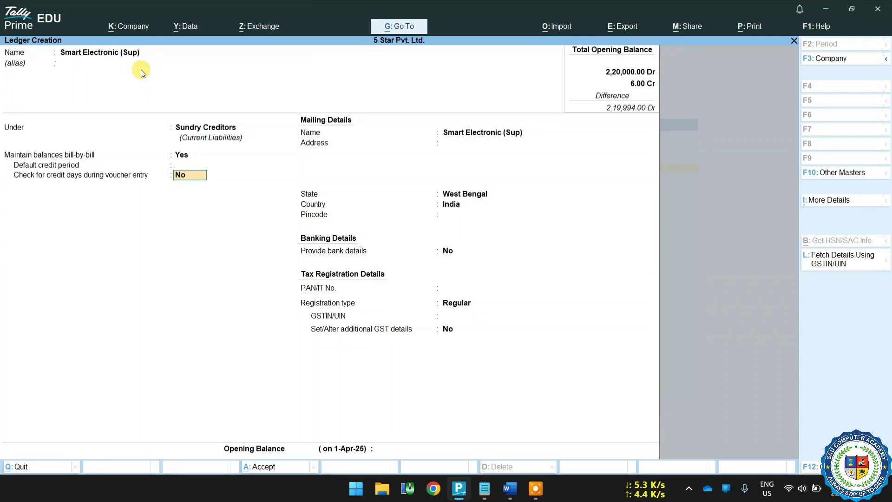
pyautogui.press('Return')
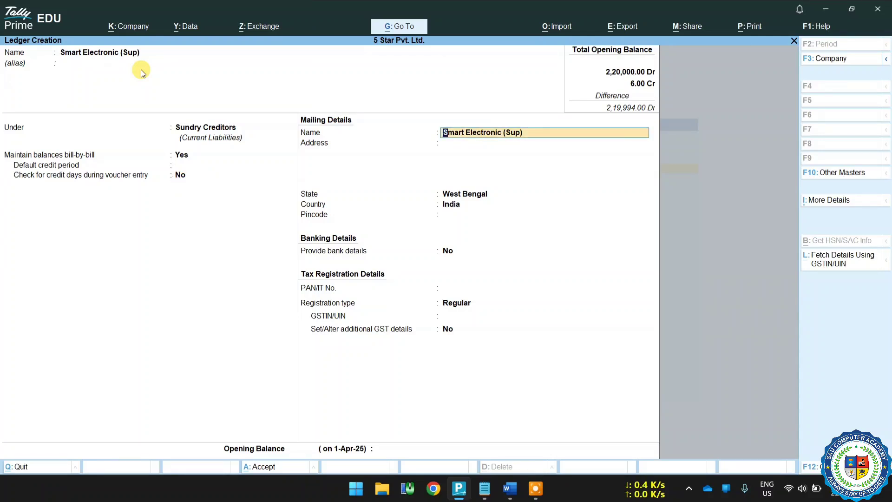
pyautogui.press('Return')
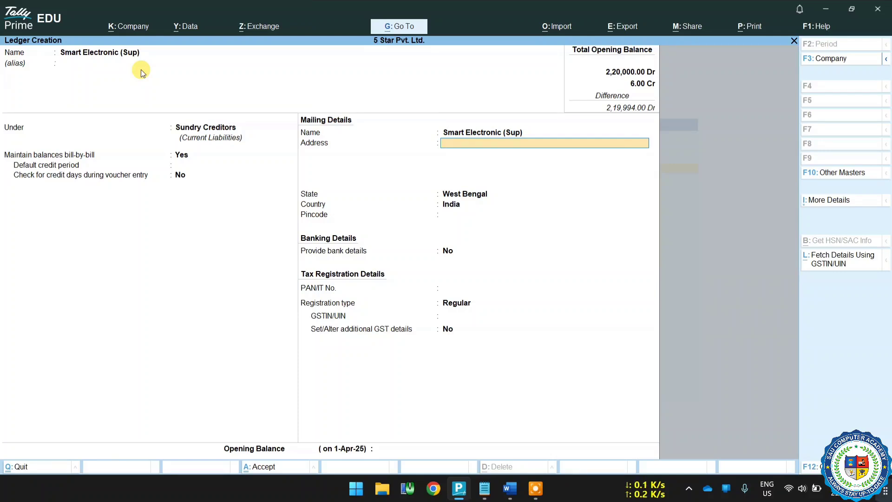
# Step: Enter the supplier's two-line mailing address and pincode, and set Provide bank details to Yes
pyautogui.write('SN Banerjrr Road')
pyautogui.press('Return')
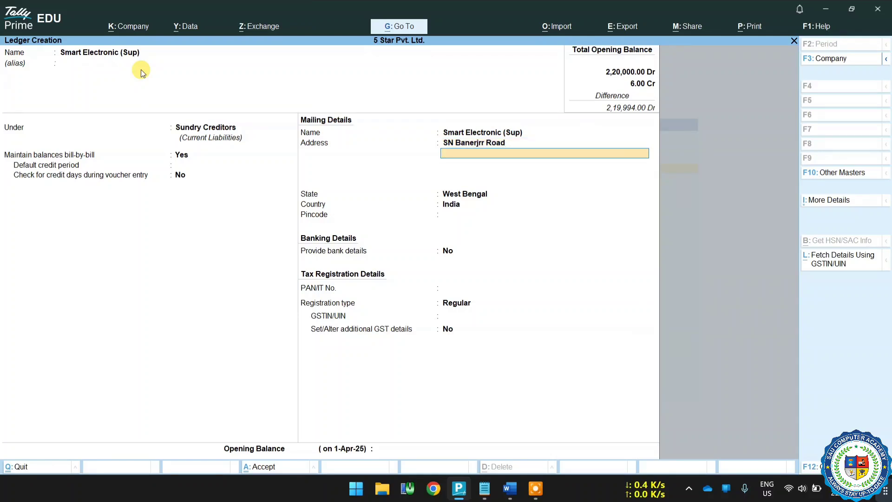
pyautogui.write('Barrackpore')
pyautogui.press('Return')
pyautogui.press('Return')
pyautogui.write('700120')
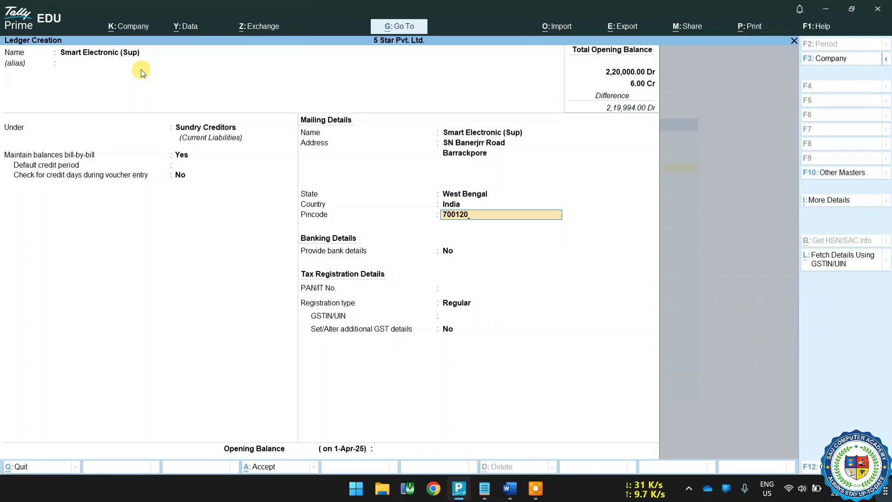
pyautogui.press('Return')
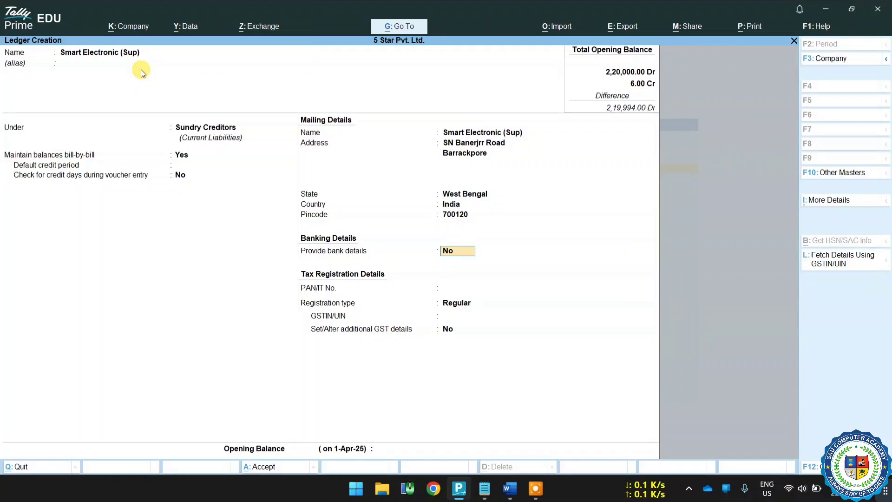
pyautogui.write('y')
pyautogui.press('Return')
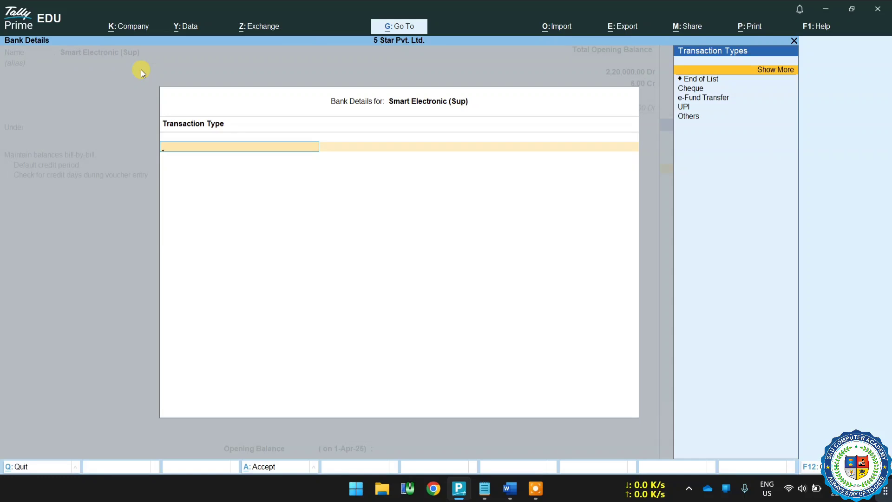
# Step: Choose UPI as the transaction type, enter the supplier's UPI ID, and leave the account number blank
pyautogui.press('Down')
pyautogui.press('Down')
pyautogui.press('Down')
pyautogui.press('Down')
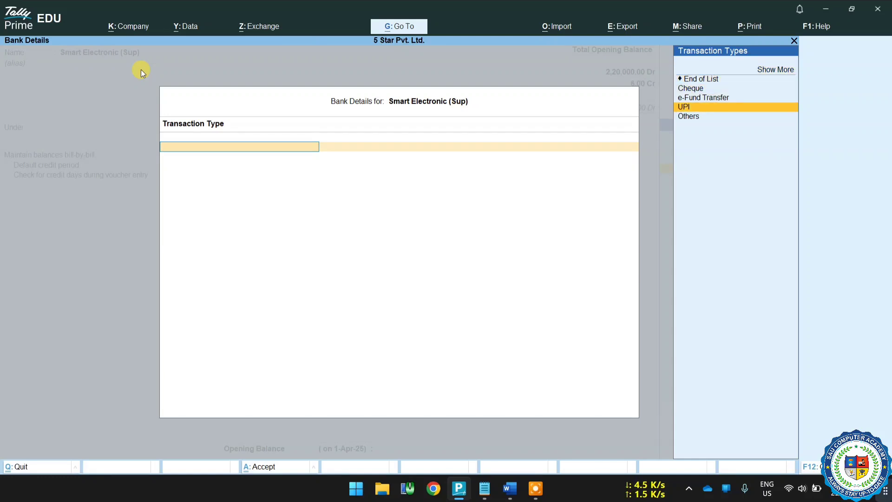
pyautogui.press('Return')
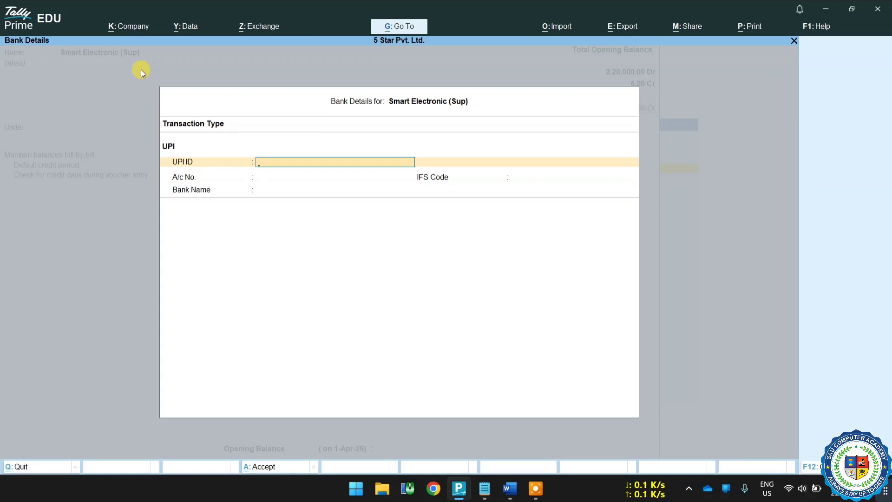
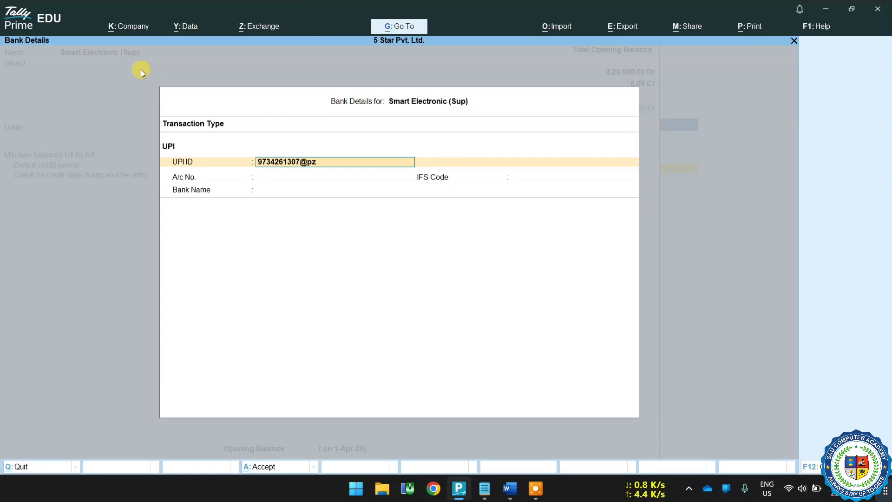
pyautogui.press('Return')
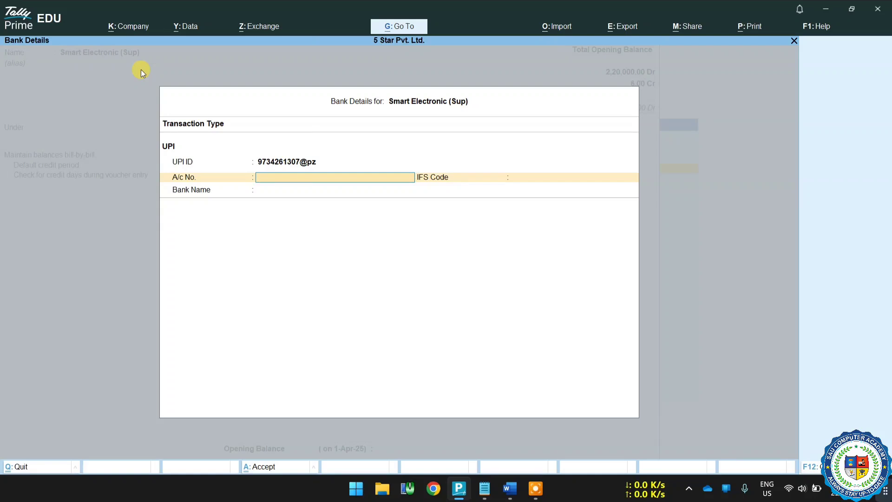
pyautogui.press('Return')
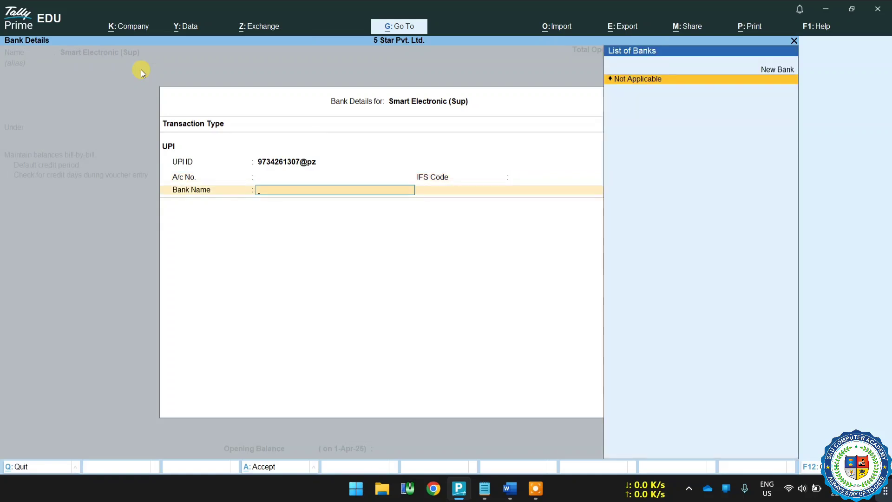
pyautogui.press('Return')
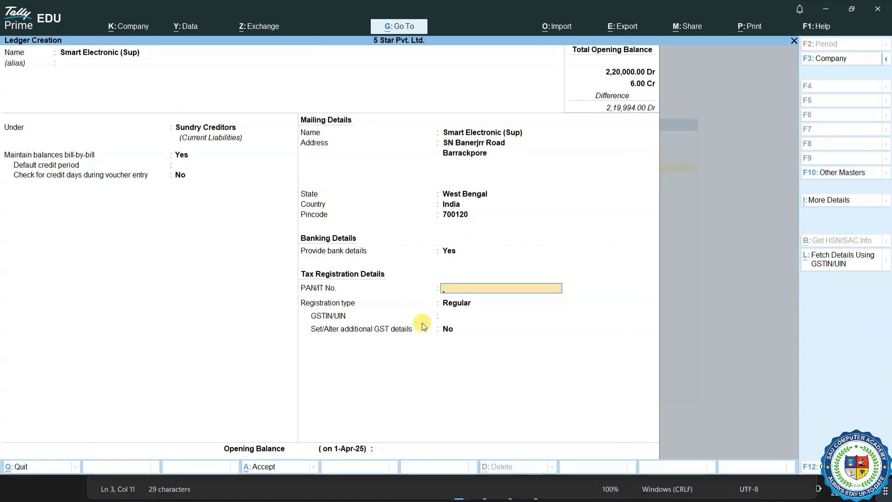
# Step: Copy the PAN from the notes into PAN/IT No. and keep Regular as the registration type
pyautogui.moveTo(79, 493)
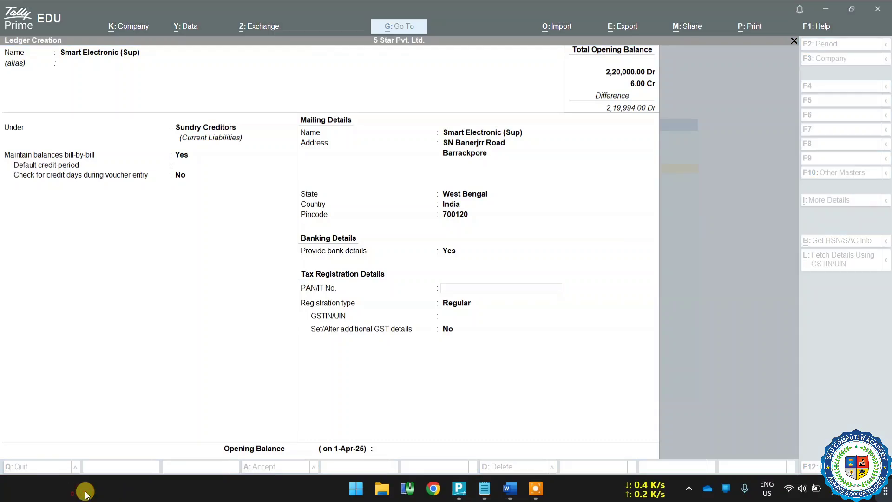
pyautogui.click(483, 487)
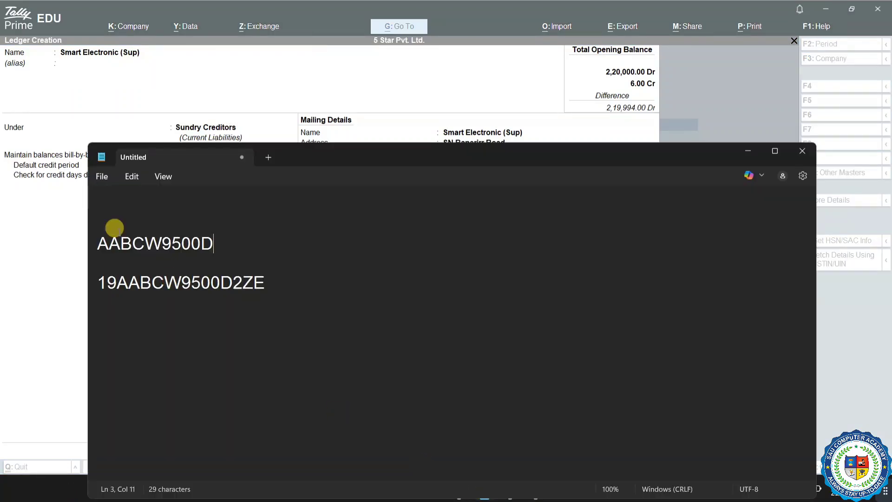
pyautogui.moveTo(220, 241); pyautogui.dragTo(99, 243)
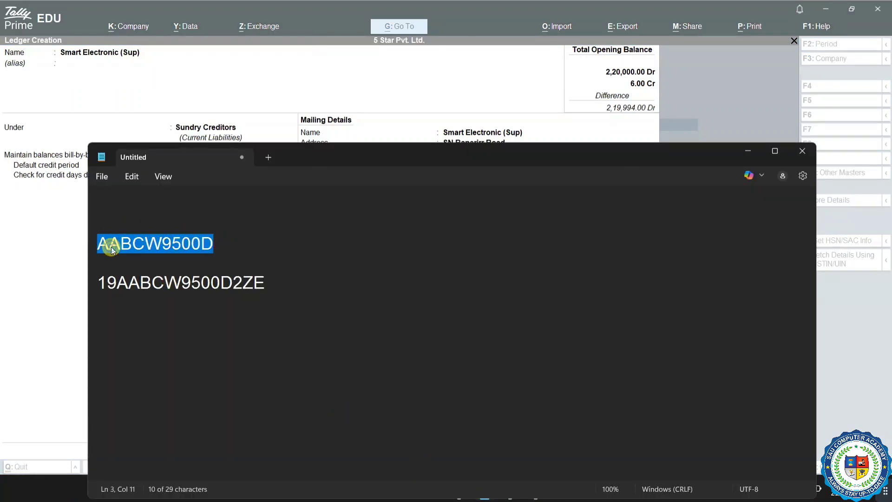
pyautogui.rightClick(111, 247)
pyautogui.click(145, 62)
pyautogui.click(36, 305)
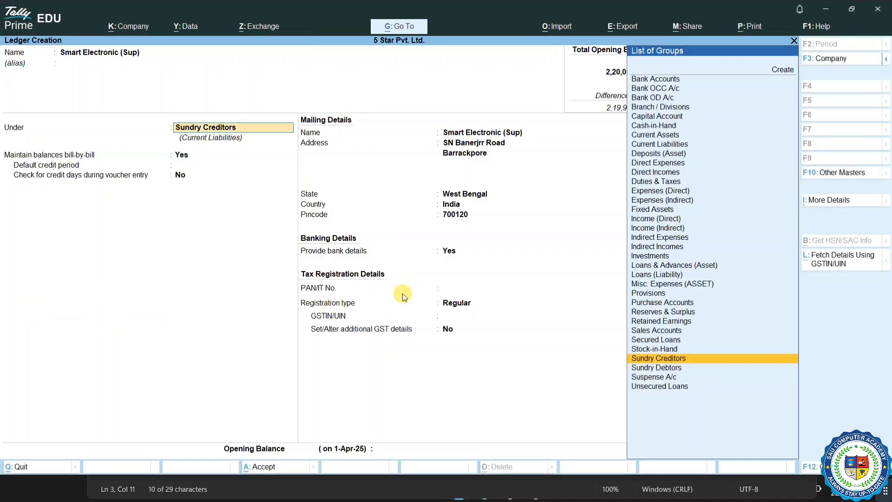
pyautogui.click(458, 291)
pyautogui.hotkey('ctrl', 'alt', 'v')
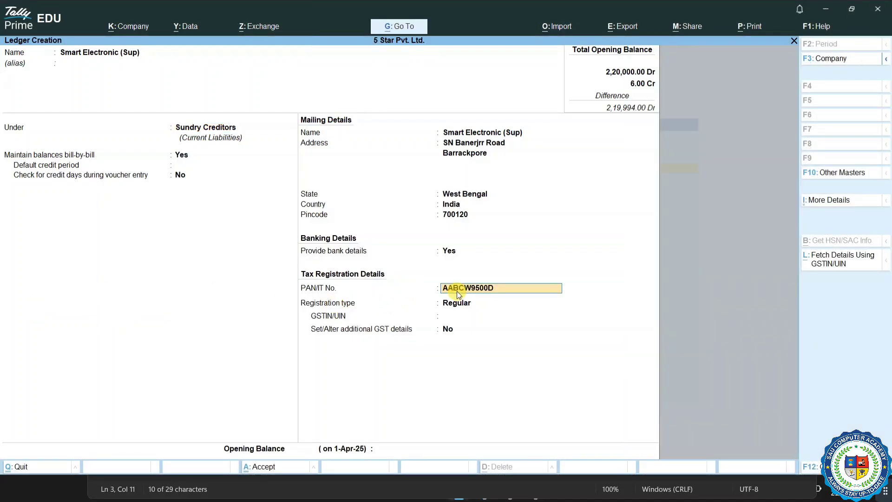
pyautogui.press('Return')
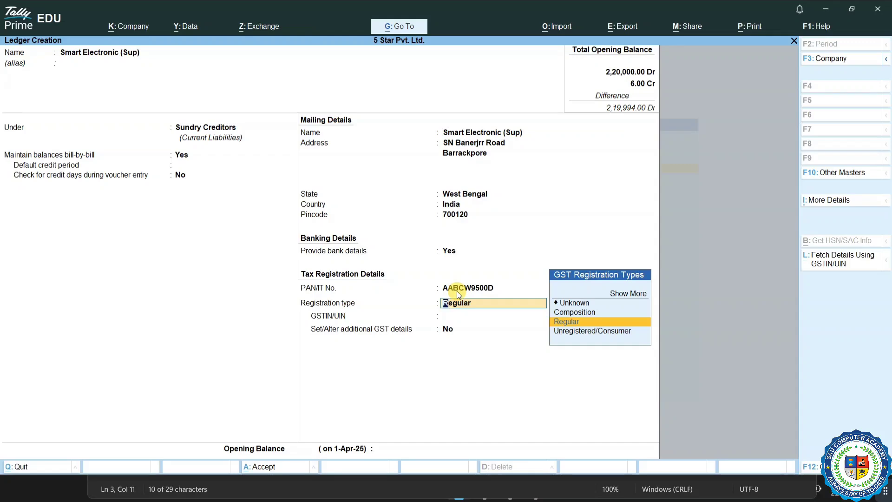
pyautogui.press('Return')
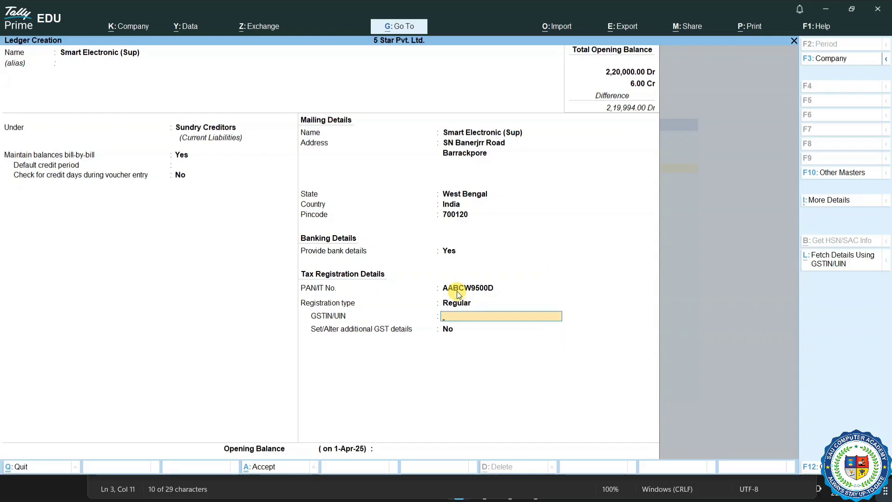
# Step: Copy the GSTIN from the notes into GSTIN/UIN, skip additional GST details, and leave opening balance empty
pyautogui.press('super')
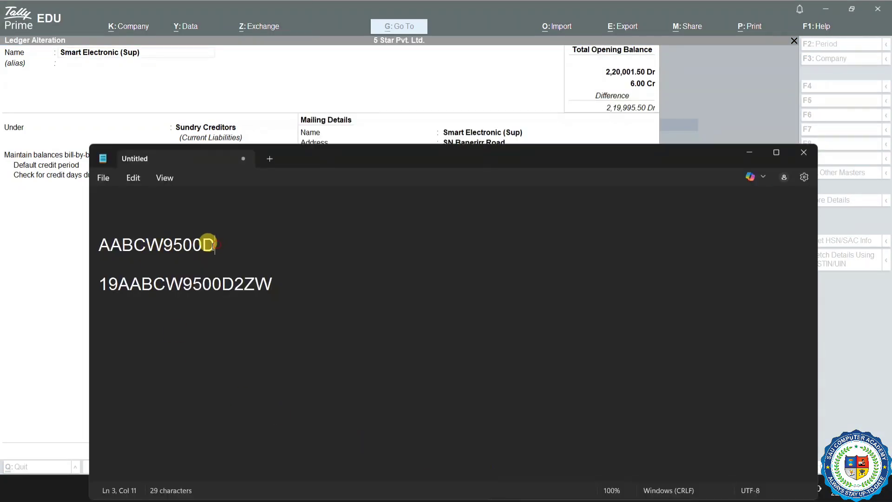
pyautogui.moveTo(213, 244); pyautogui.dragTo(115, 248)
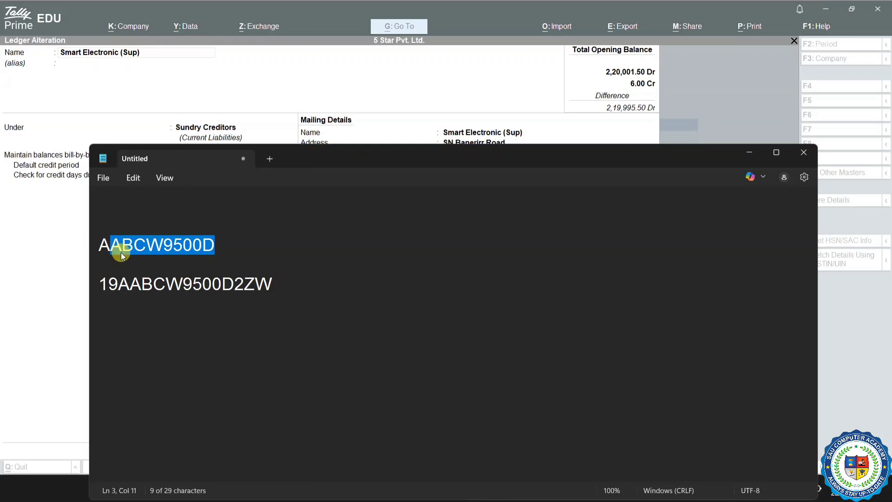
pyautogui.moveTo(118, 282); pyautogui.dragTo(225, 283)
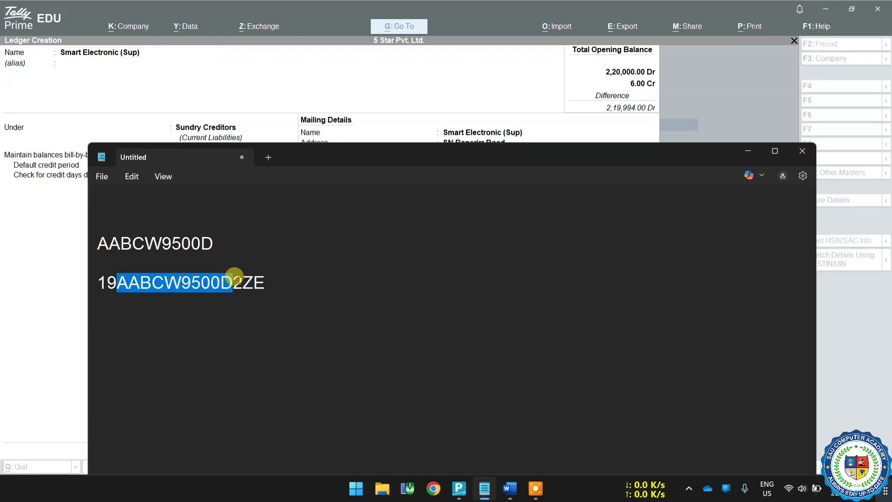
pyautogui.moveTo(265, 282); pyautogui.dragTo(80, 292)
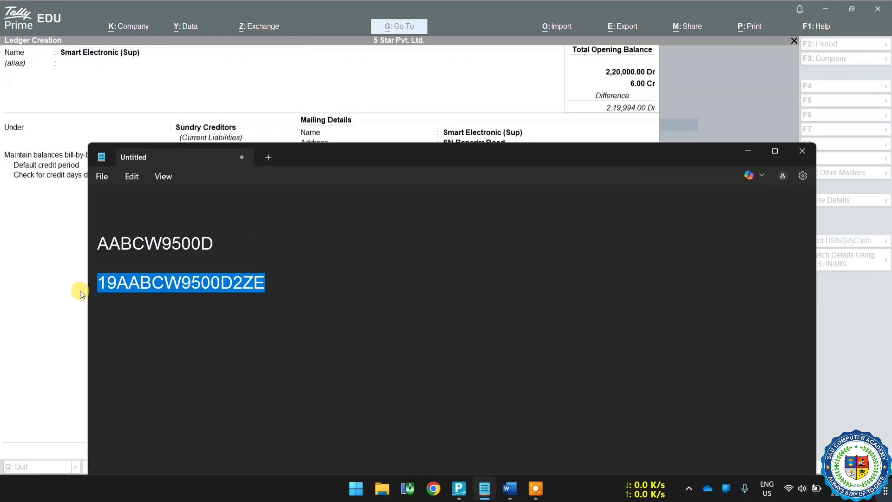
pyautogui.rightClick(146, 283)
pyautogui.click(197, 67)
pyautogui.click(2, 275)
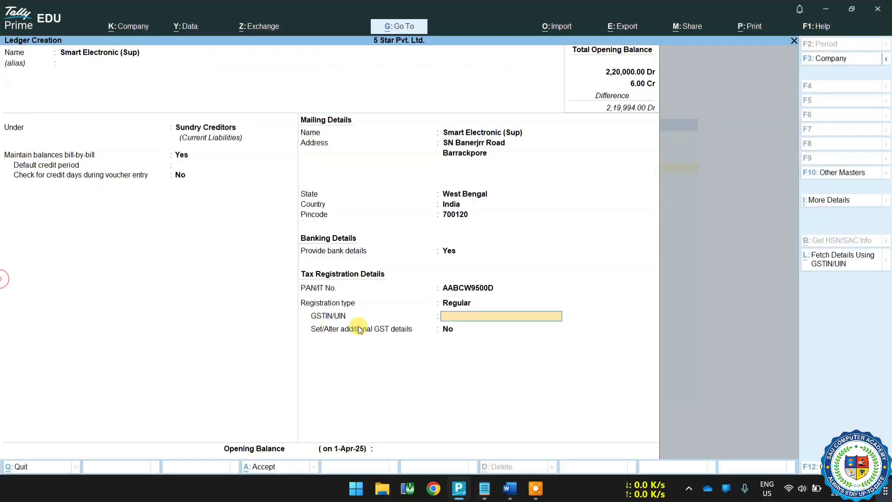
pyautogui.press('ctrl')
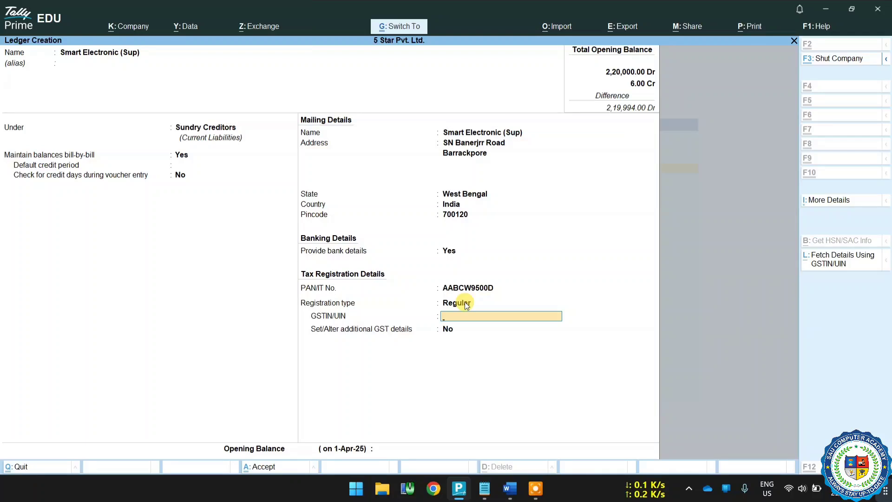
pyautogui.hotkey('ctrl', 'v')
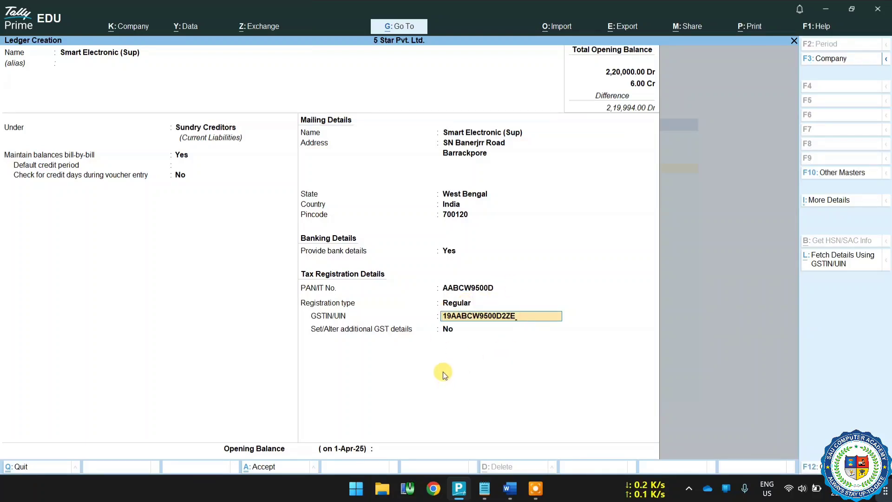
pyautogui.press('Return')
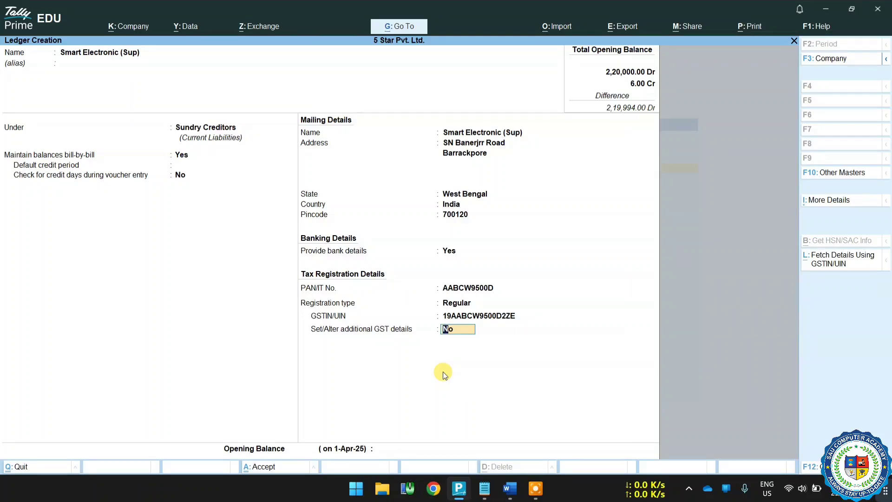
pyautogui.press('Return')
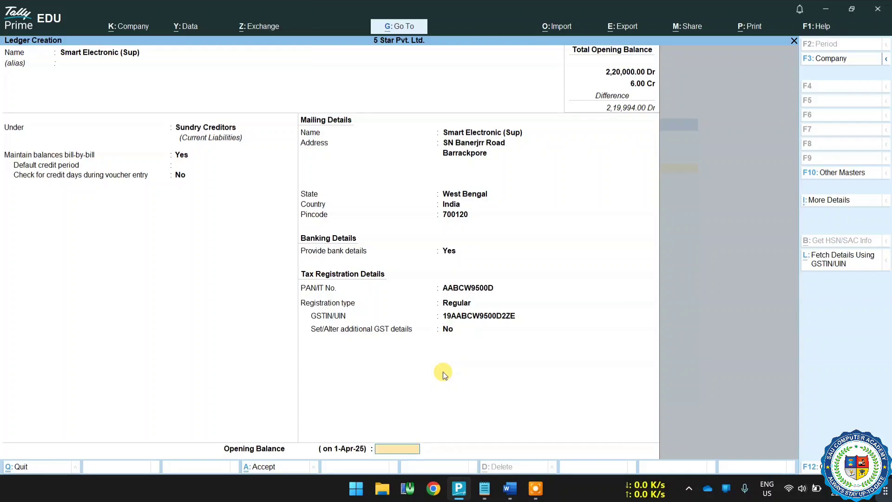
pyautogui.press('Return')
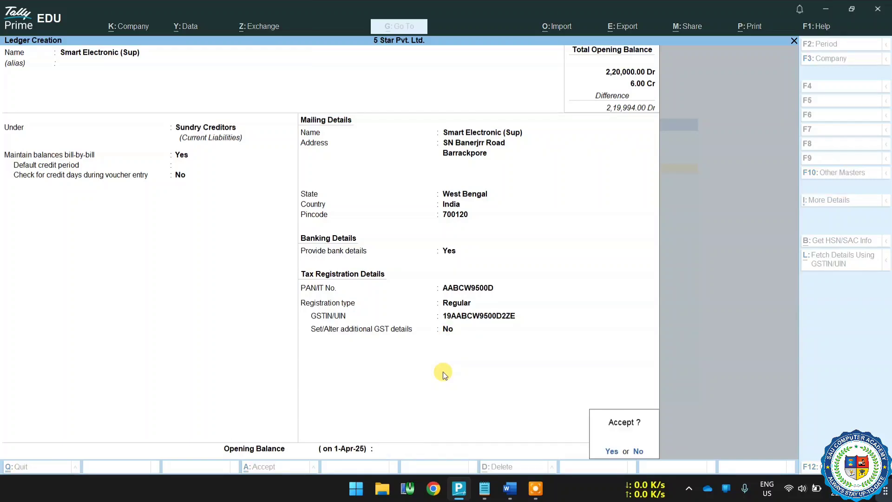
pyautogui.press('Return')
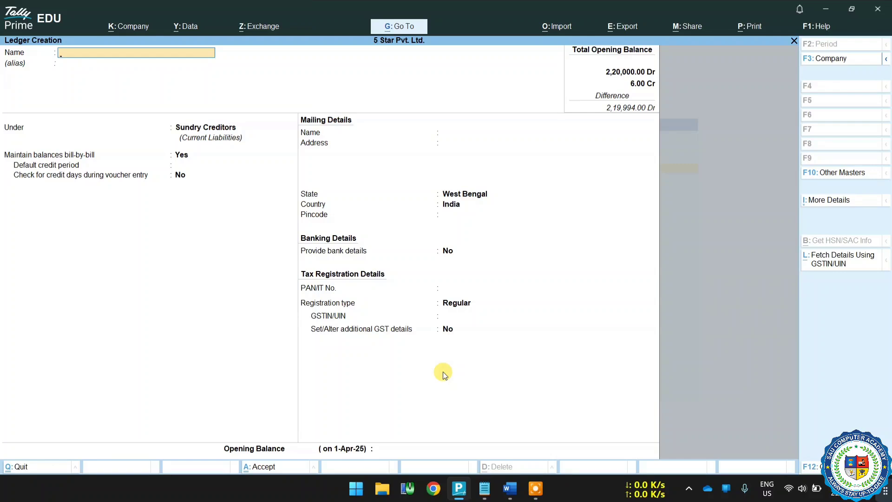
pyautogui.write('Ganesh Bhander')
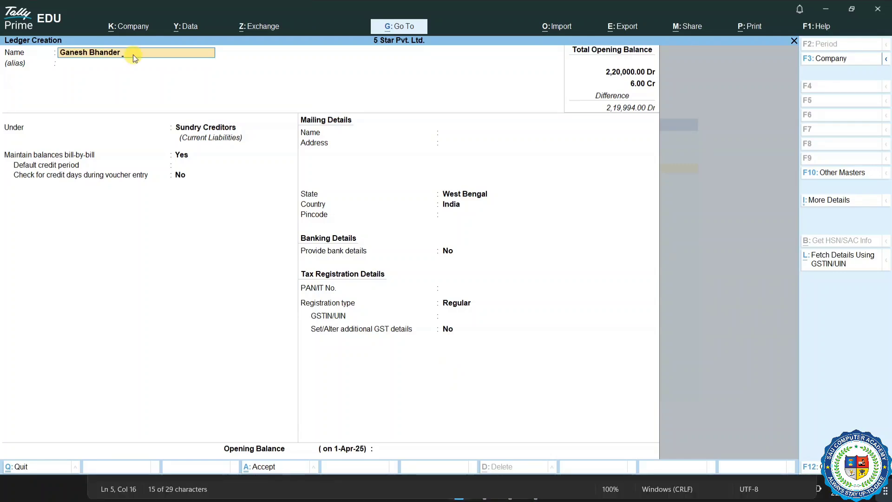
pyautogui.write(' (Sup)')
pyautogui.press('Return')
pyautogui.press('Return')
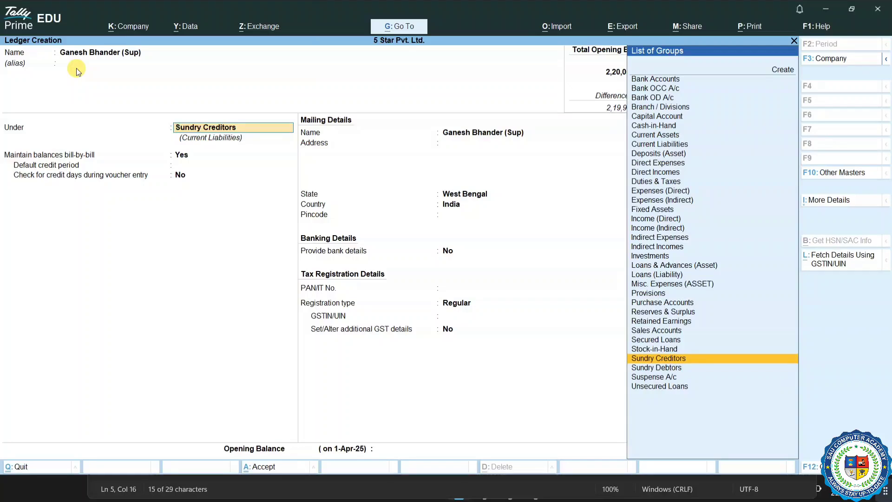
pyautogui.press('Return')
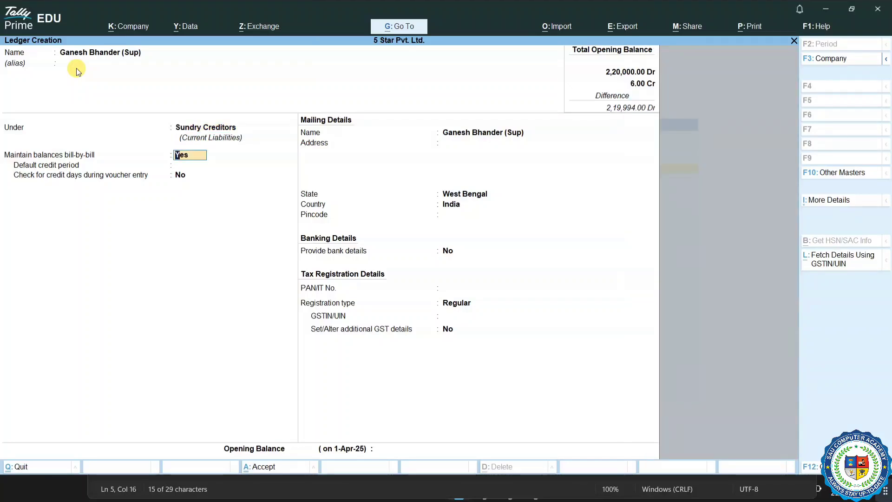
pyautogui.press('Return')
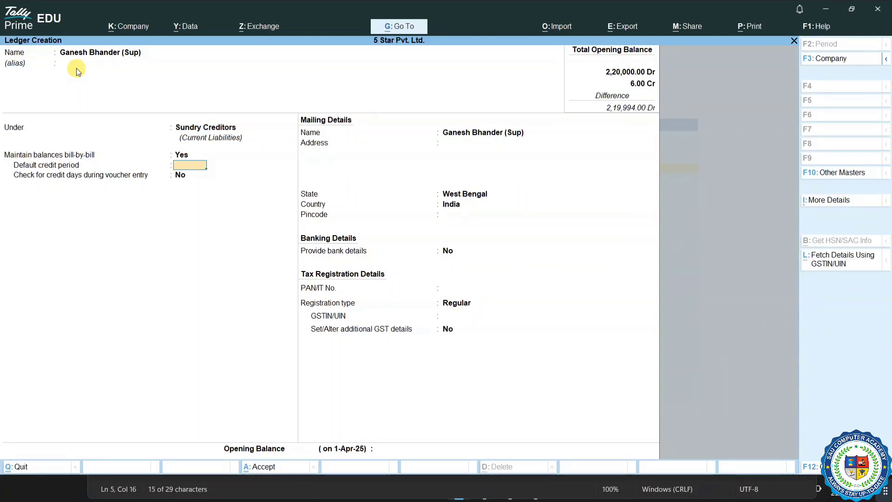
pyautogui.press('Return')
pyautogui.press('Return')
pyautogui.press('Return')
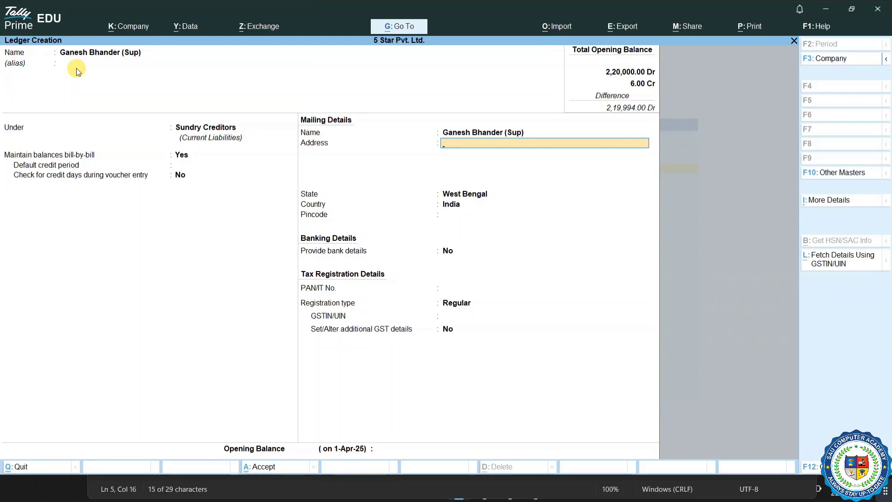
# Step: Enter the two-line address, choose Odisha as the state, add the pincode, and turn on bank details
pyautogui.write('Khandagiri')
pyautogui.press('Return')
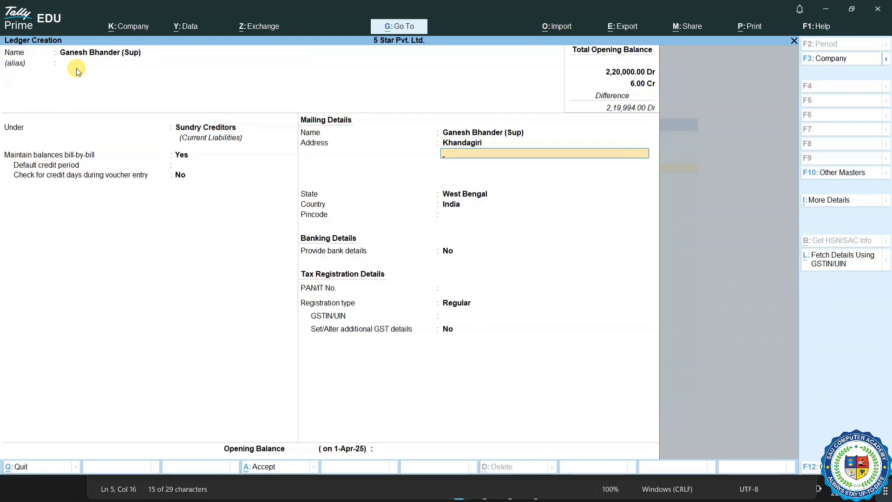
pyautogui.write('Bhubaneshwar')
pyautogui.press('Return')
pyautogui.press('Return')
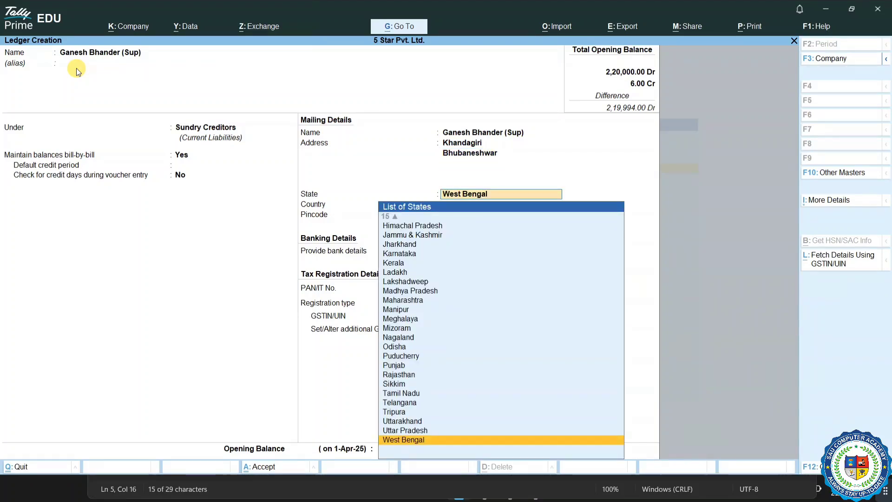
pyautogui.write('odi')
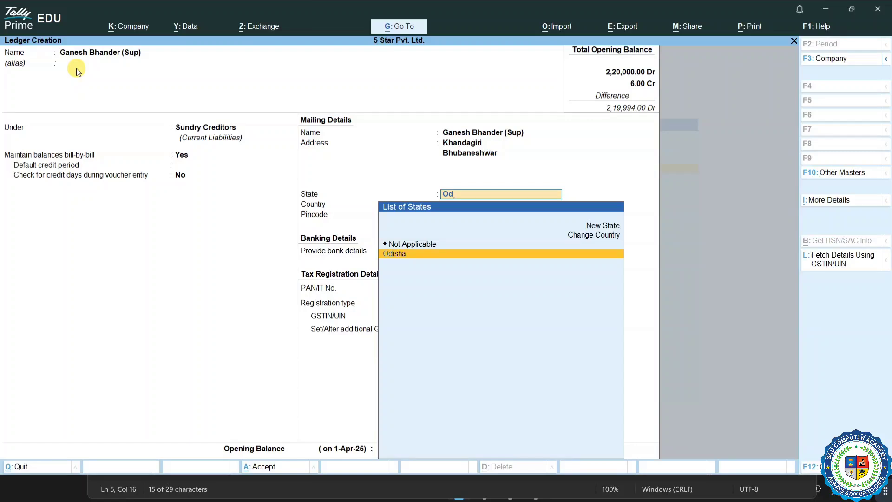
pyautogui.press('Return')
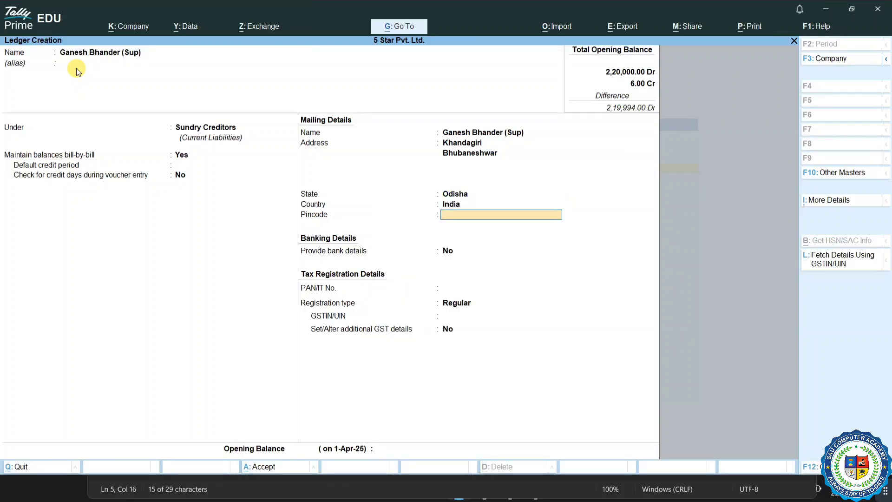
pyautogui.write('751030')
pyautogui.press('Return')
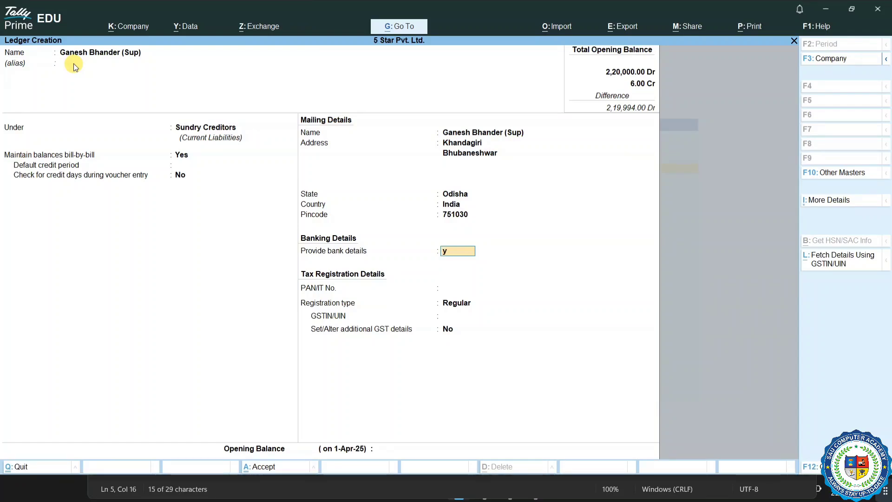
pyautogui.press('y')
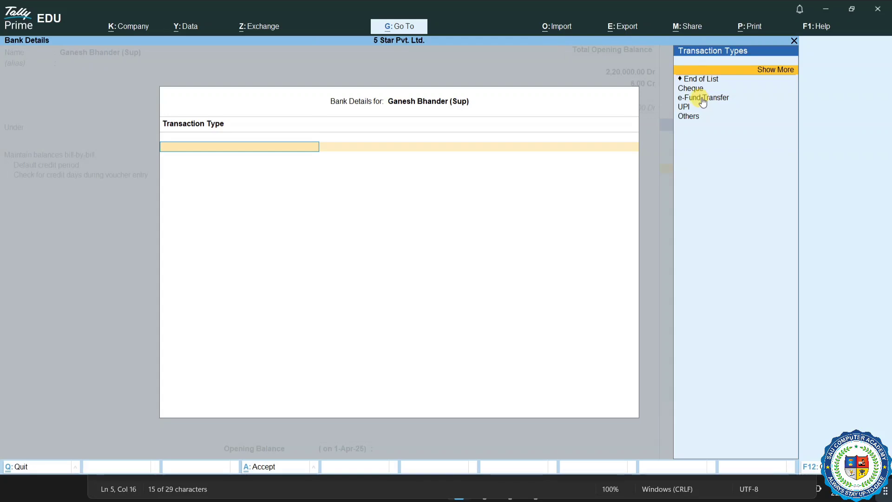
# Step: Choose e-Fund Transfer and enter the supplier's account number and IFS code
pyautogui.click(765, 70)
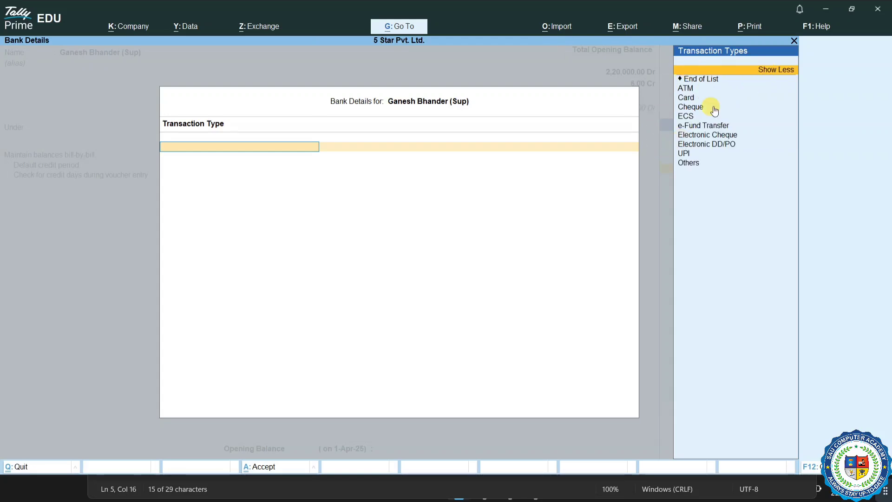
pyautogui.click(770, 70)
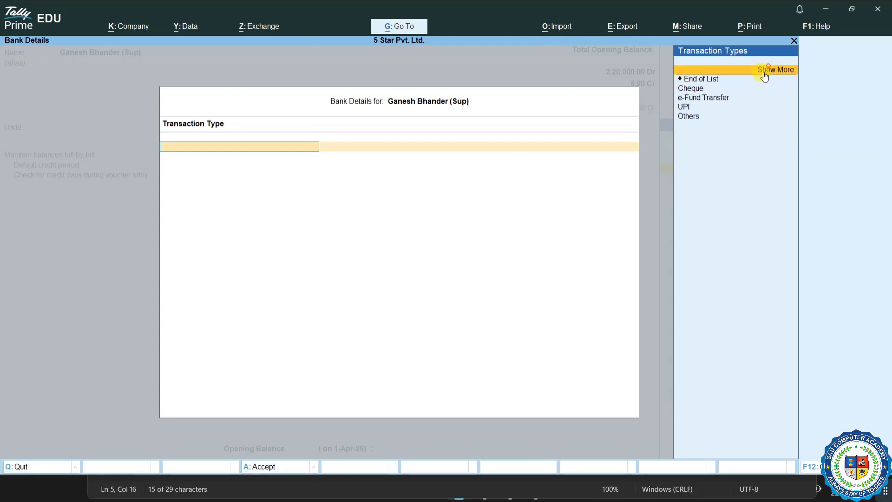
pyautogui.click(702, 99)
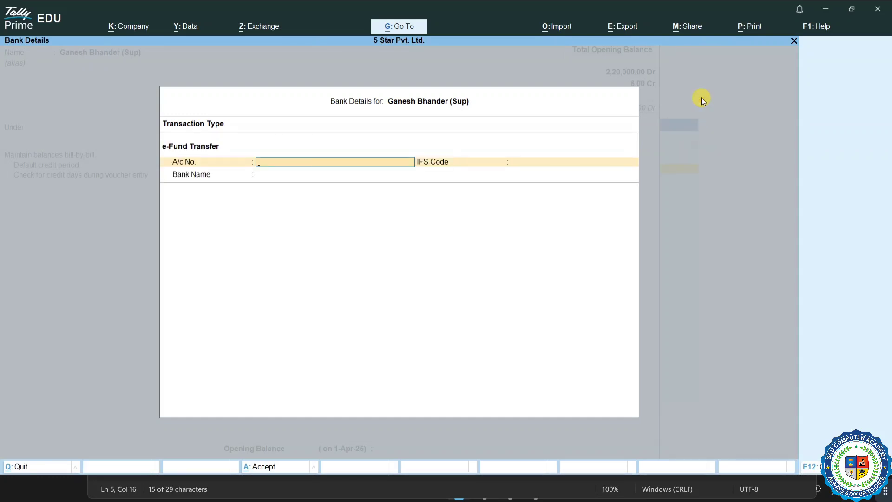
pyautogui.press('Return')
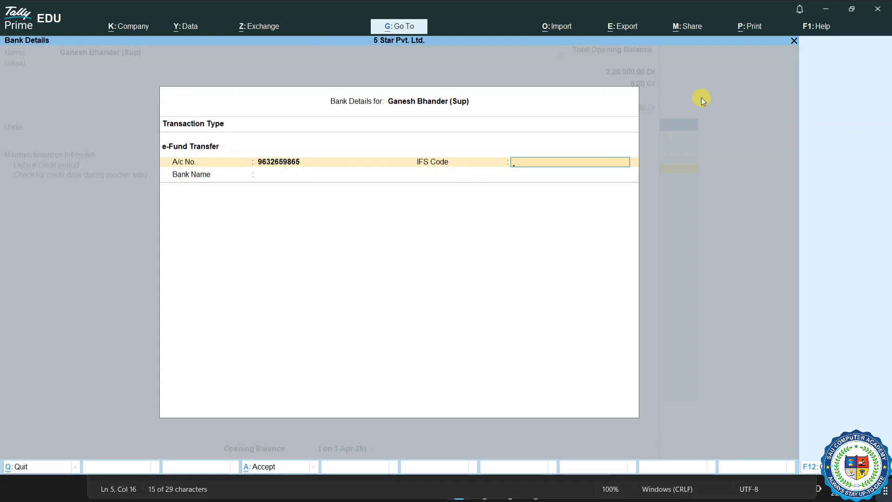
pyautogui.press('Return')
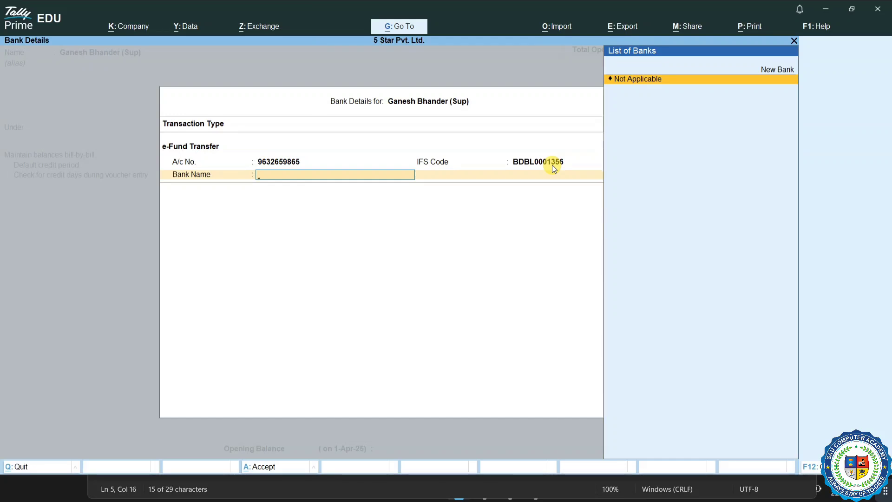
# Step: Add Bandhan Bank as a new bank name to complete the bank details
pyautogui.press('Up')
pyautogui.press('Return')
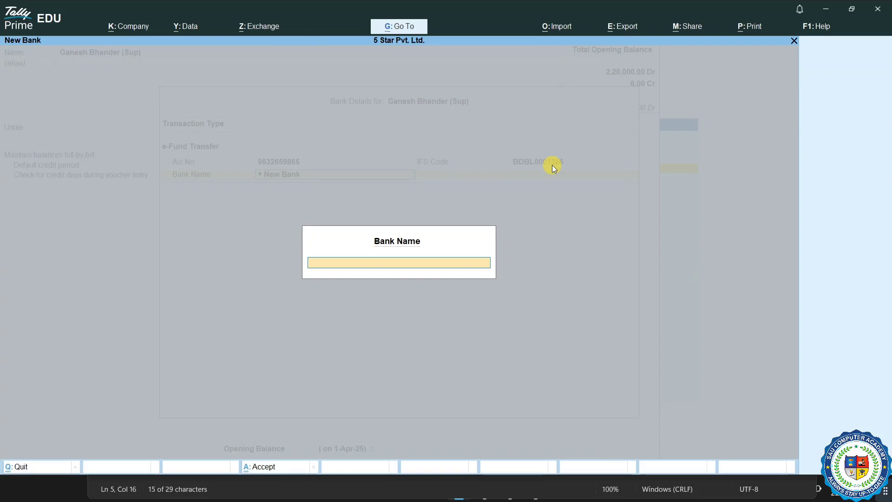
pyautogui.write('B')
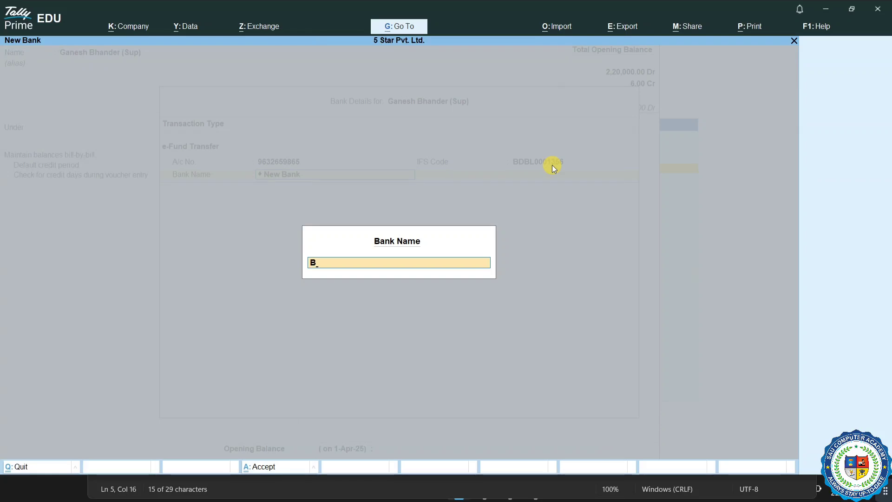
pyautogui.write('andhan Bank')
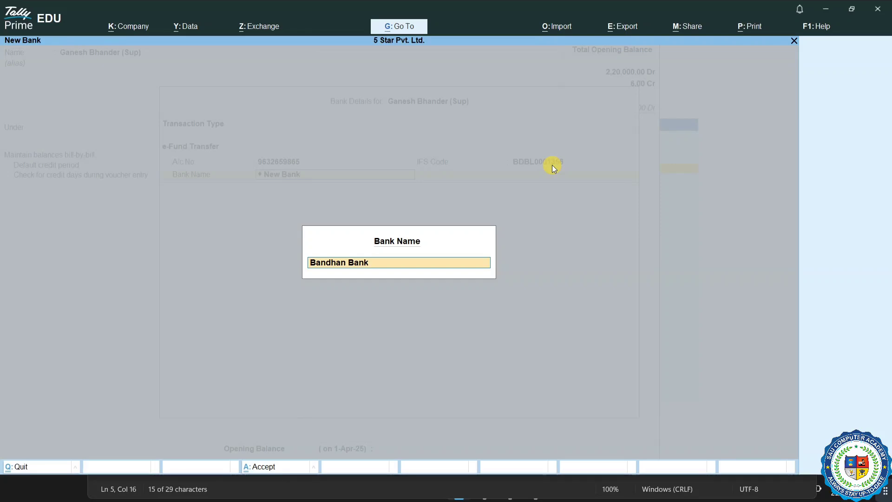
pyautogui.press('Return')
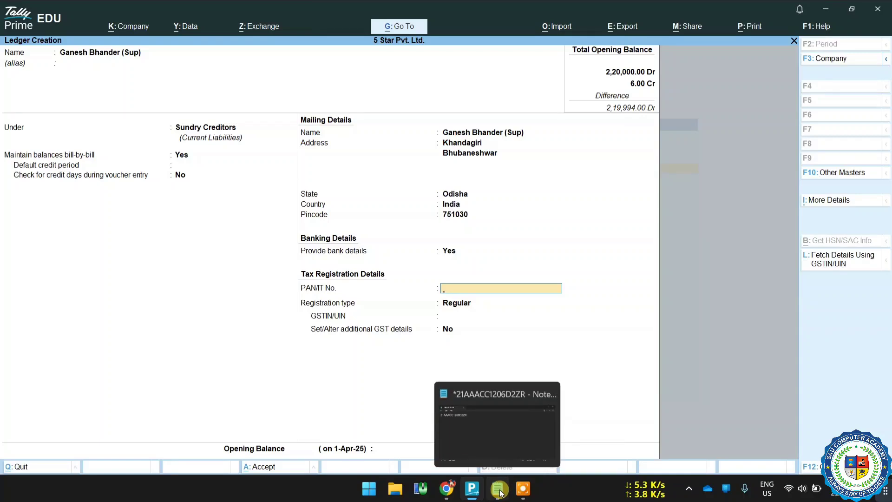
# Step: Copy the PAN from the Notepad file into PAN/IT No. and keep Regular registration
pyautogui.click(497, 488)
pyautogui.moveTo(106, 161); pyautogui.dragTo(216, 162)
pyautogui.click(129, 231)
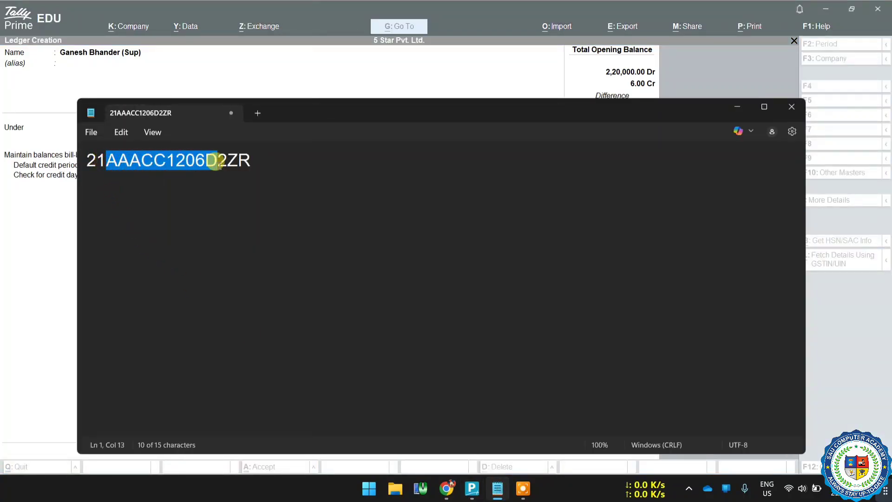
pyautogui.rightClick(200, 163)
pyautogui.click(211, 225)
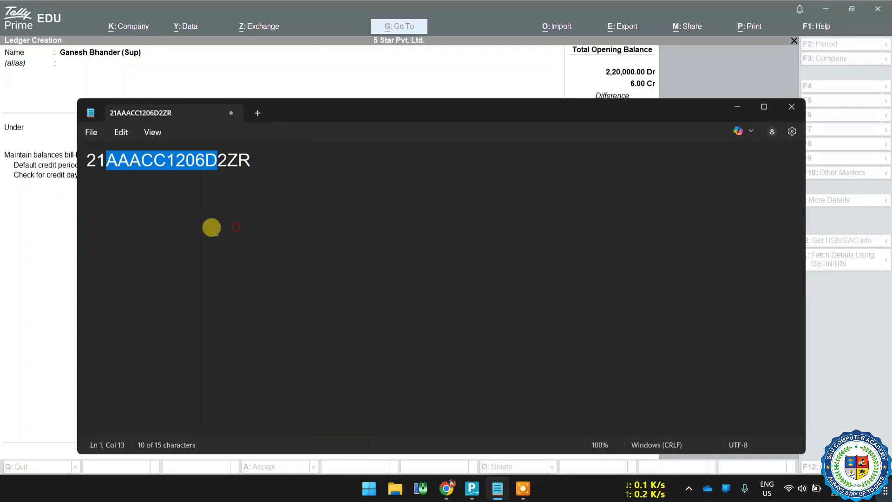
pyautogui.click(37, 245)
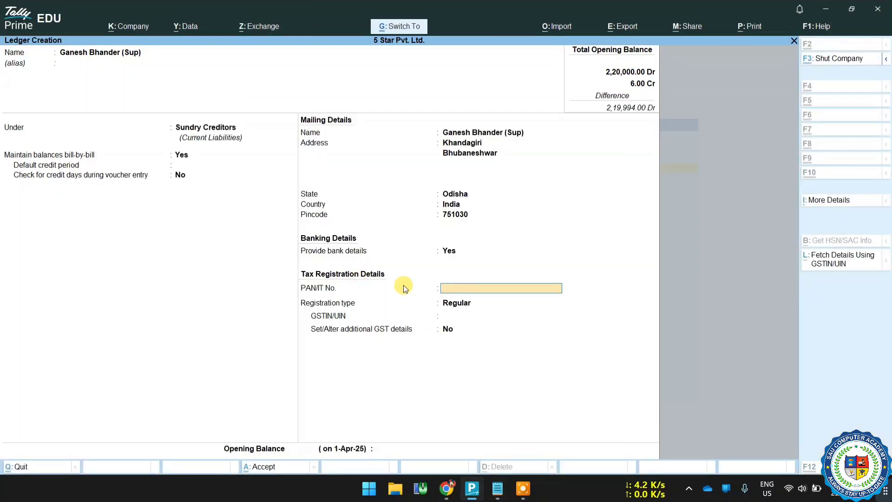
pyautogui.hotkey('ctrl', 'alt', 'v')
pyautogui.press('Return')
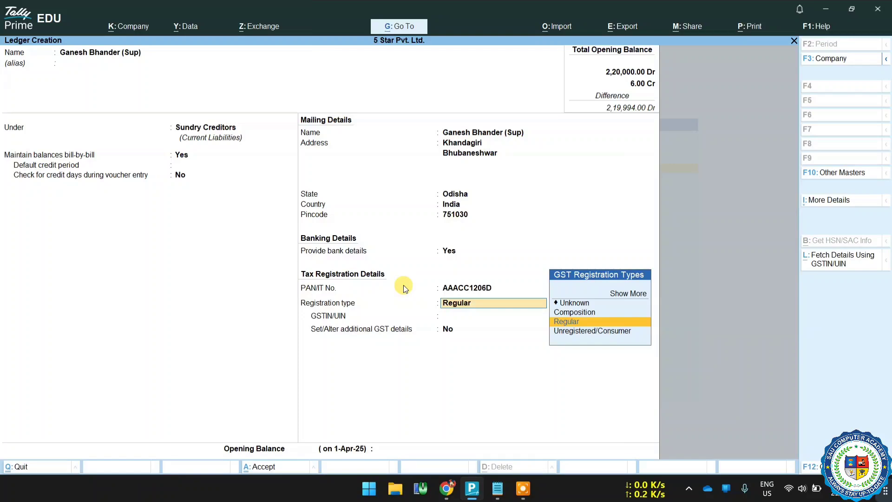
pyautogui.press('Return')
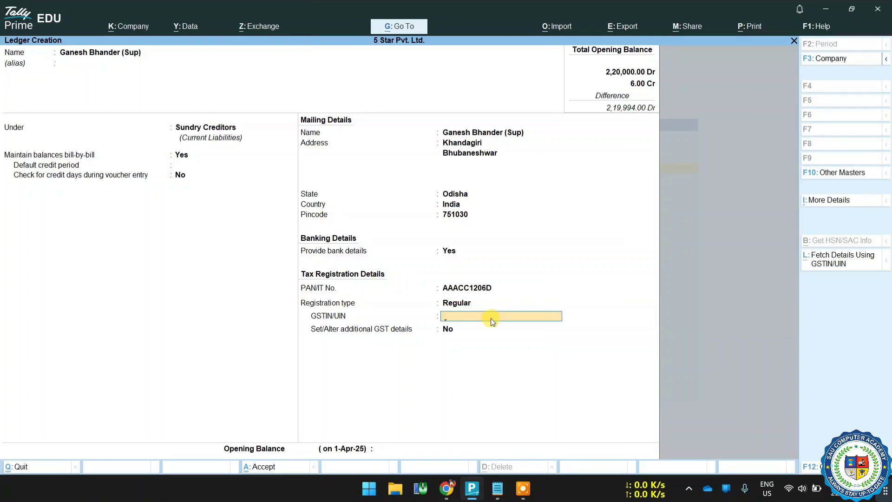
# Step: Copy the full GSTIN from Notepad and paste it into the GSTIN/UIN field
pyautogui.click(497, 488)
pyautogui.click(315, 185)
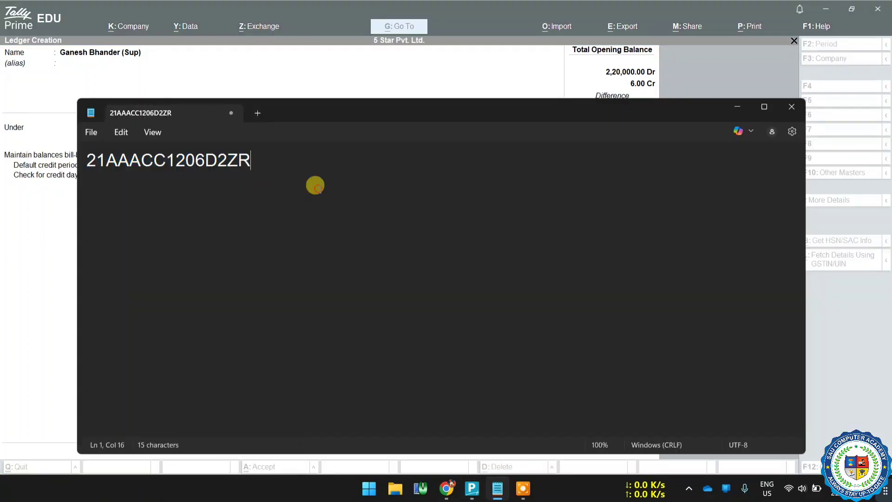
pyautogui.moveTo(297, 169); pyautogui.dragTo(82, 164)
pyautogui.rightClick(87, 160)
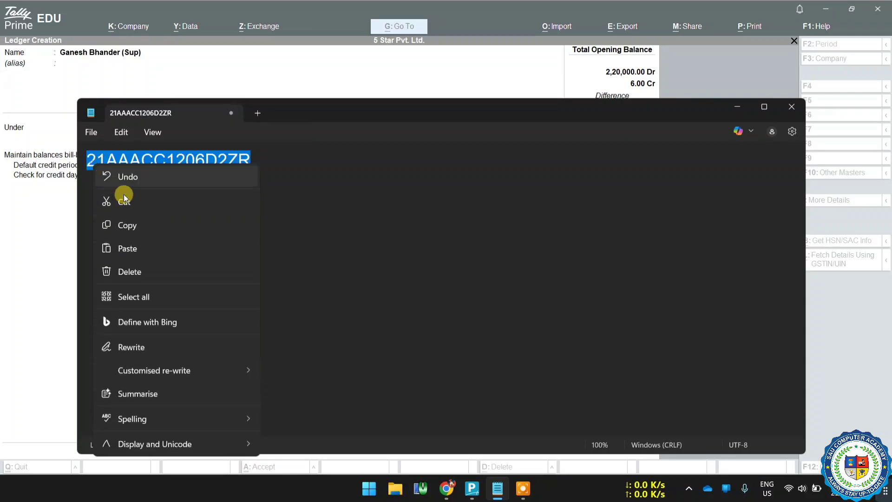
pyautogui.click(137, 223)
pyautogui.click(1, 234)
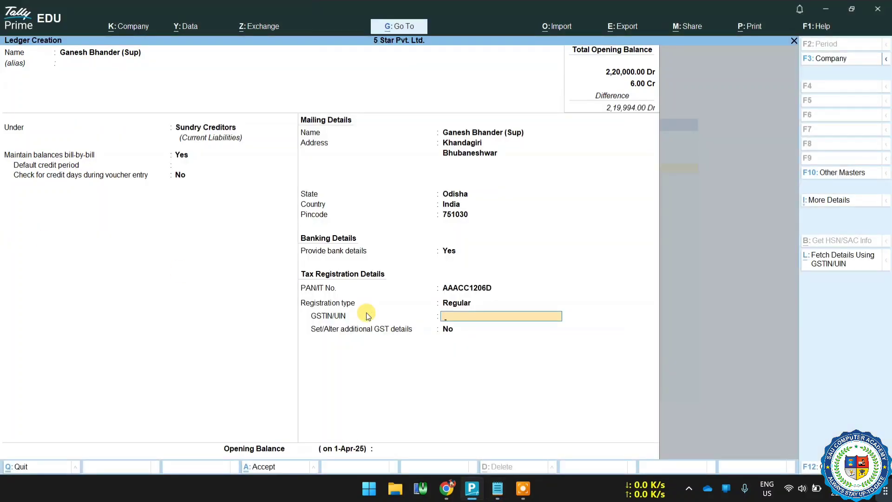
pyautogui.hotkey('ctrl', 'v')
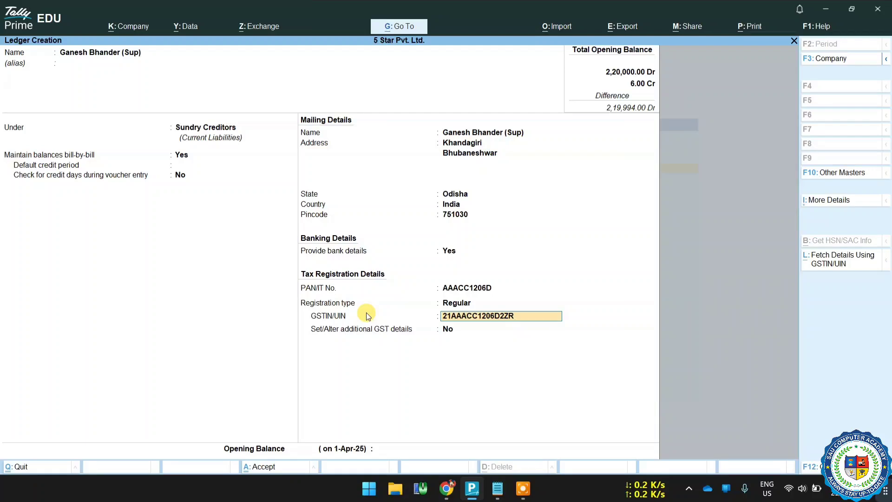
# Step: Save the supplier ledger and leave ledger creation for the Gateway of Tally
pyautogui.press('Return')
pyautogui.press('Return')
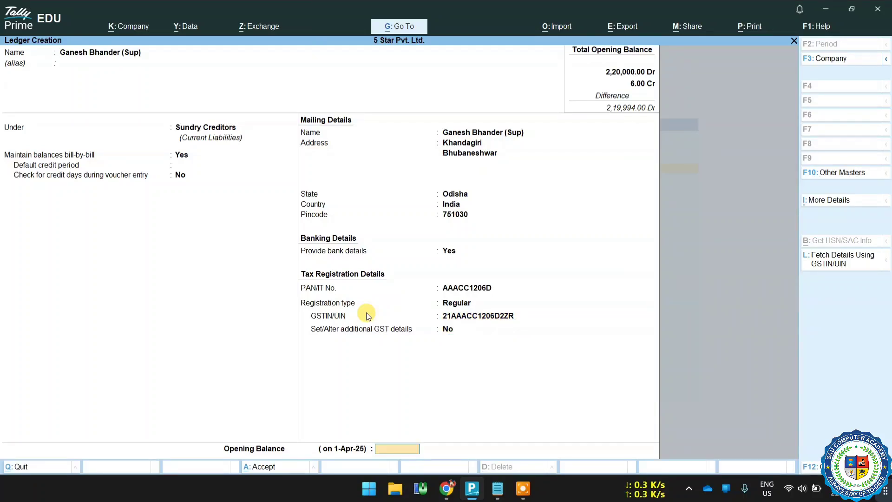
pyautogui.press('Return')
pyautogui.press('Return')
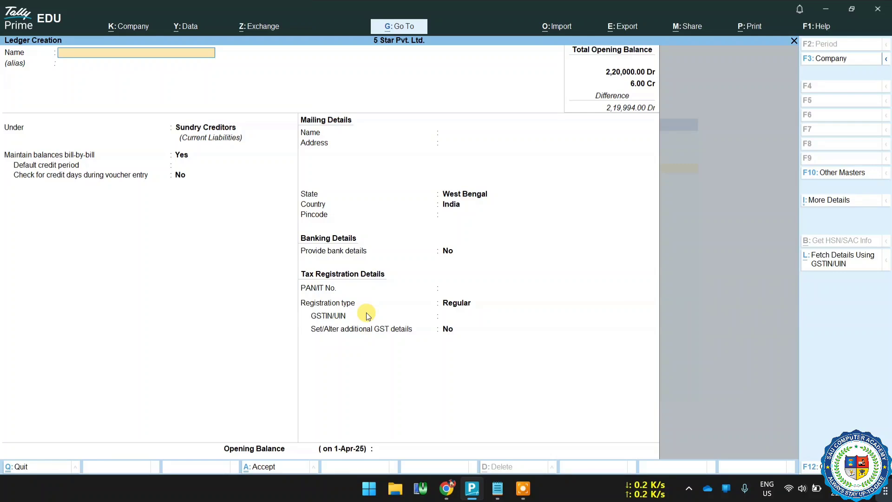
pyautogui.press('Escape')
pyautogui.press('Return')
pyautogui.press('Escape')
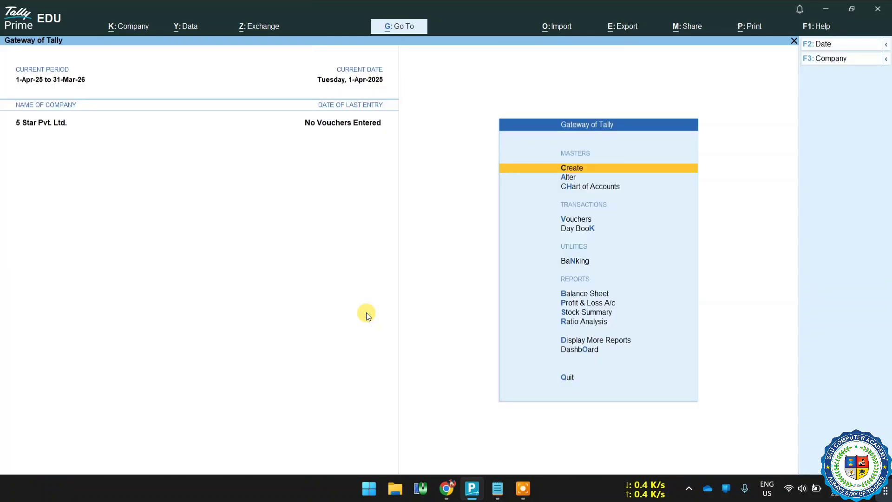
pyautogui.press('Down')
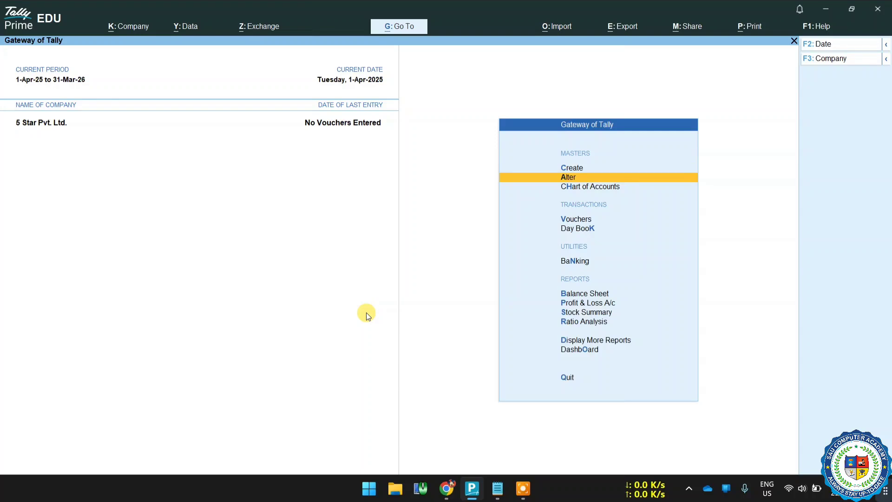
pyautogui.press('Return')
pyautogui.press('Down')
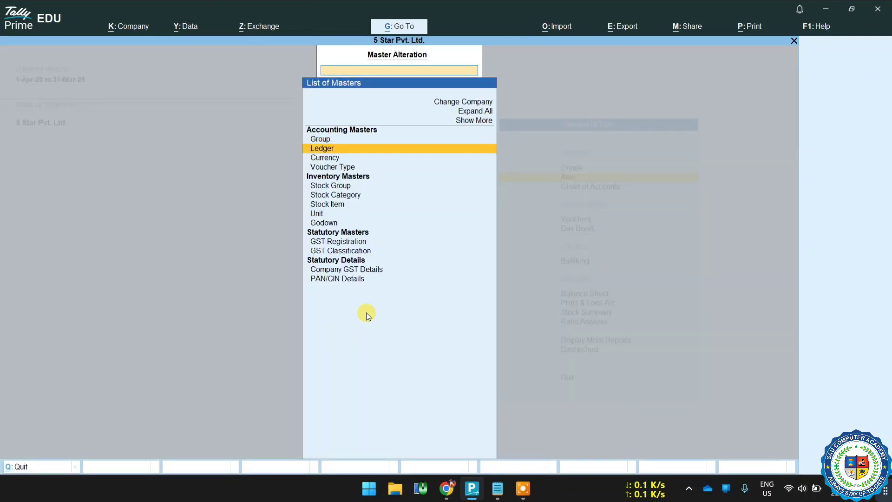
pyautogui.press('Return')
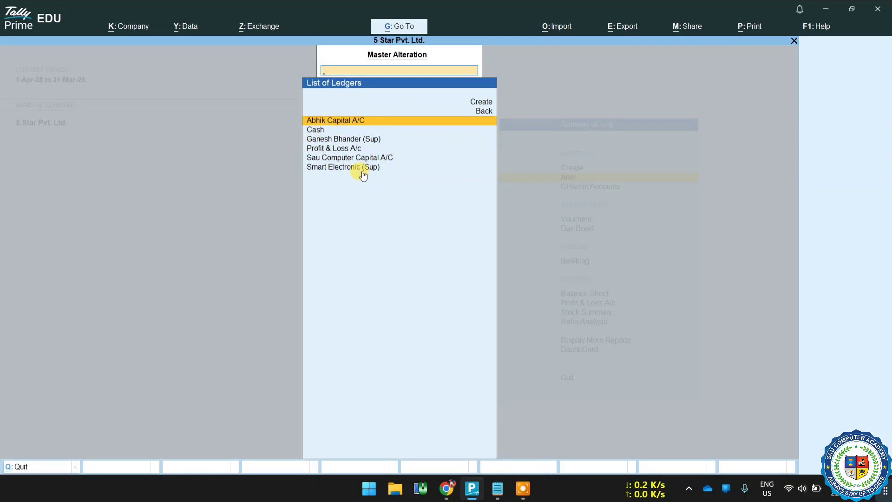
pyautogui.press('Escape')
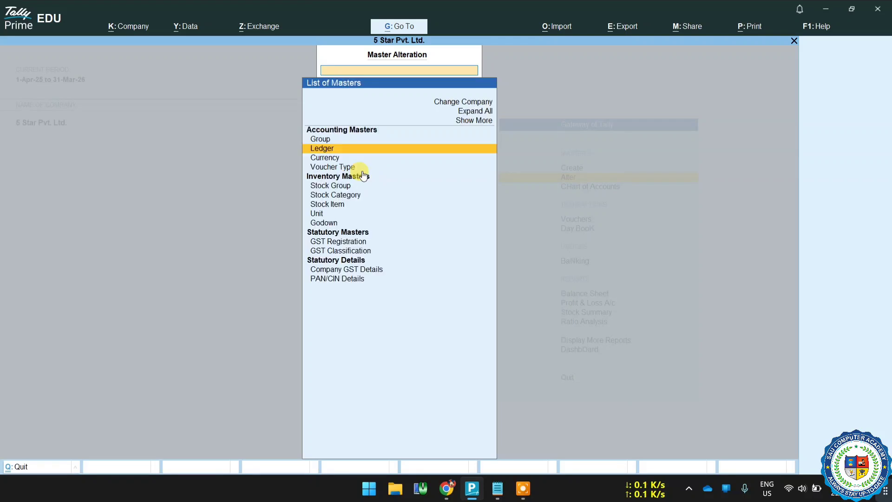
pyautogui.press('Escape')
# Step: Create a new ledger named 'HDFC Bank' and file it under the Bank Accounts group
pyautogui.press('Up')
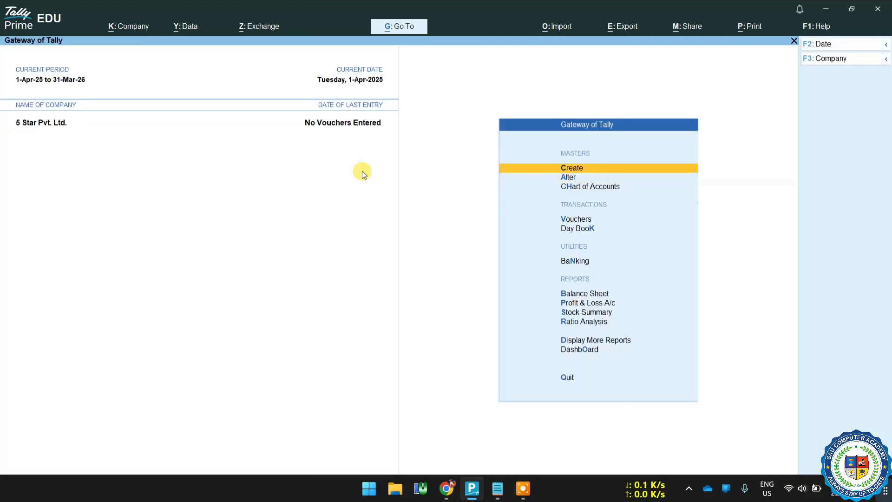
pyautogui.press('Return')
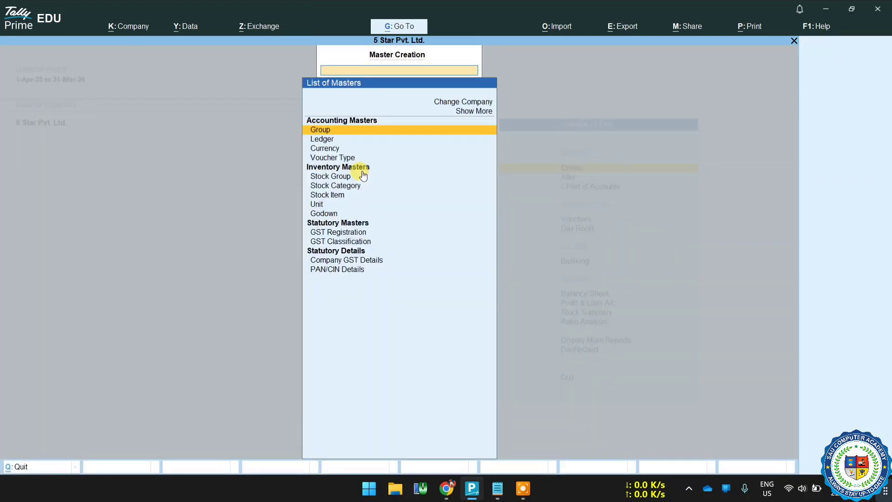
pyautogui.press('Down')
pyautogui.press('Return')
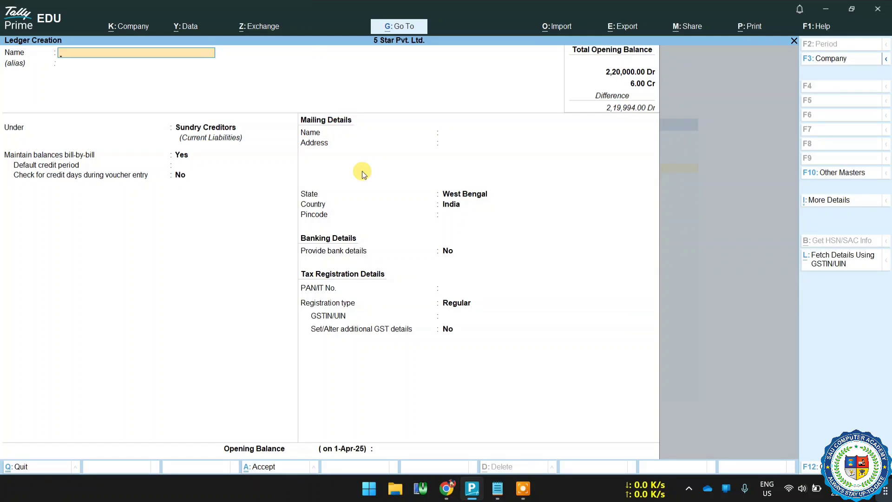
pyautogui.write('HDF')
pyautogui.write('C Bank')
pyautogui.press('Return')
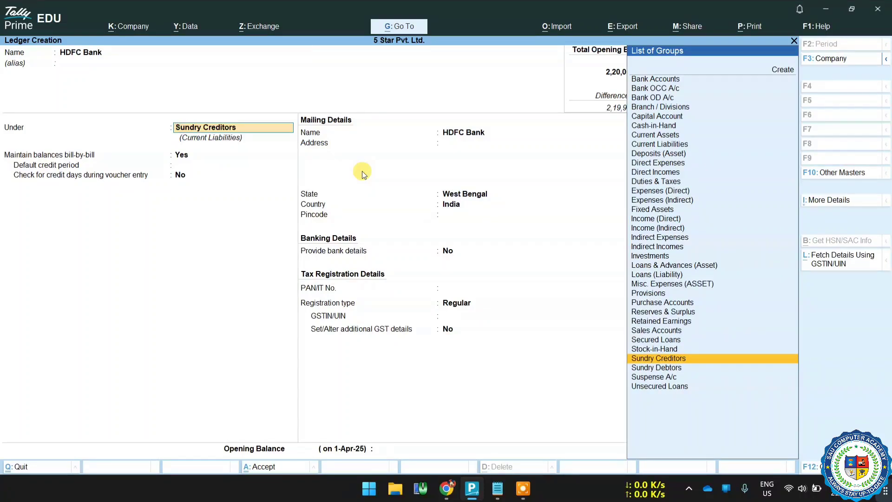
pyautogui.write('B')
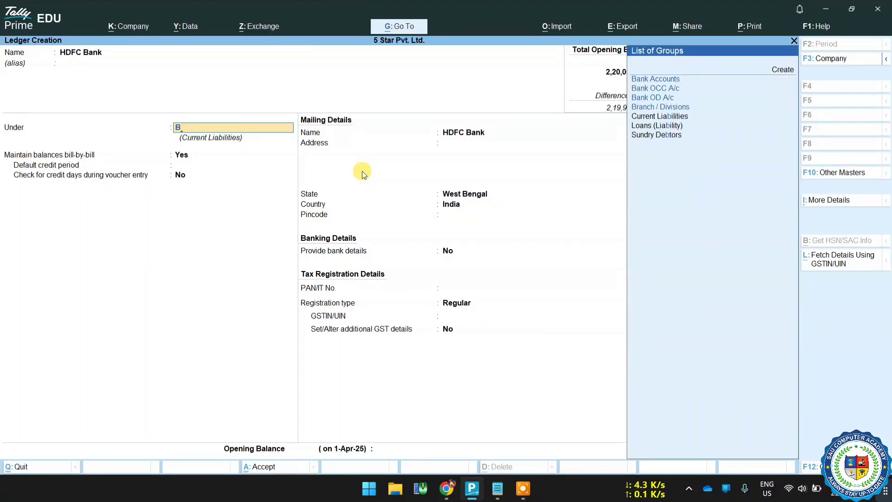
pyautogui.write('ank')
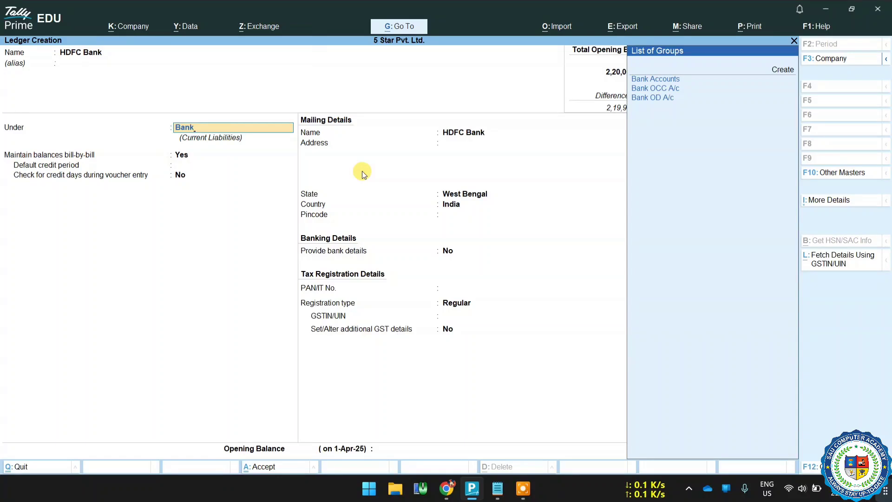
pyautogui.click(645, 81)
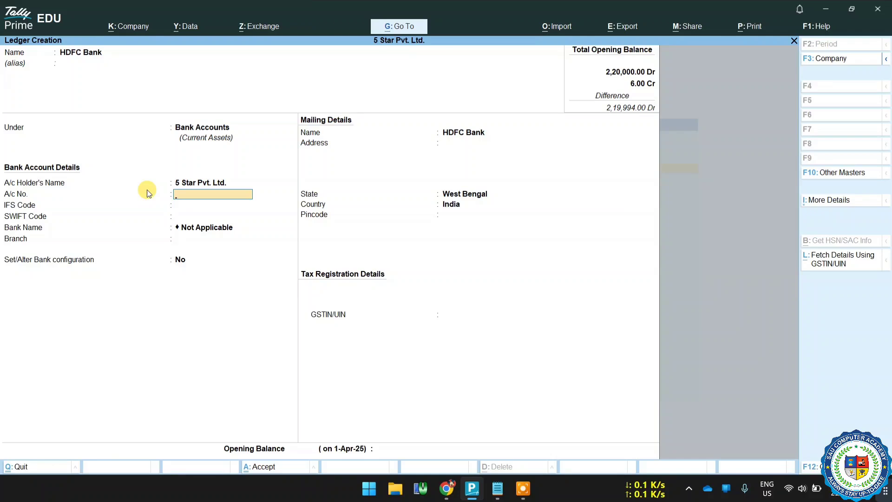
# Step: Enter the bank account number, IFS Code HDFC0007610 and branch Chandipur
pyautogui.press('Return')
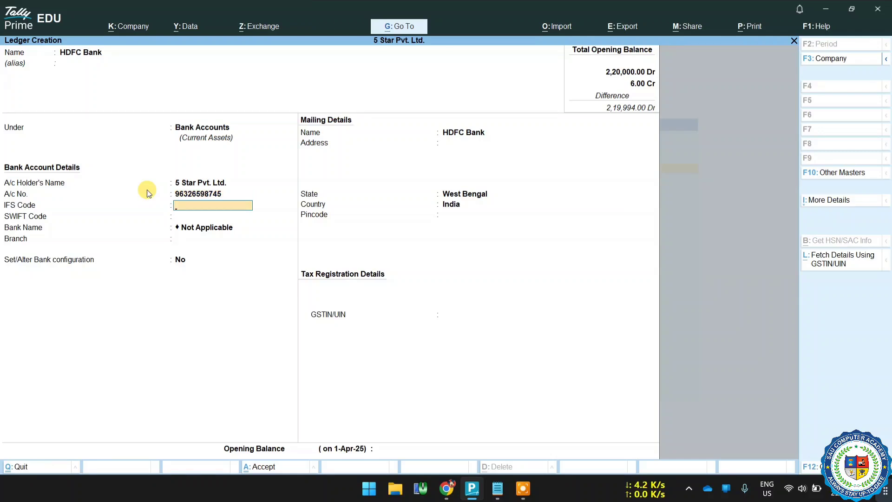
pyautogui.write('HDFC0007610')
pyautogui.press('Return')
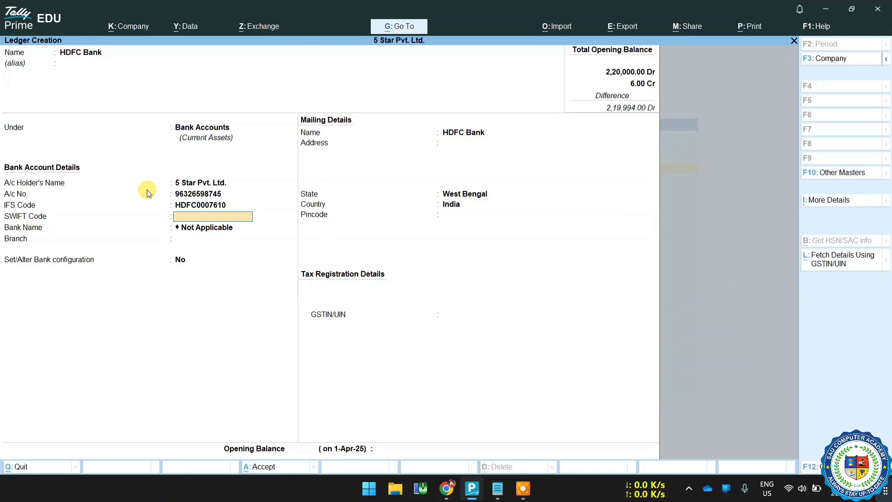
pyautogui.press('Return')
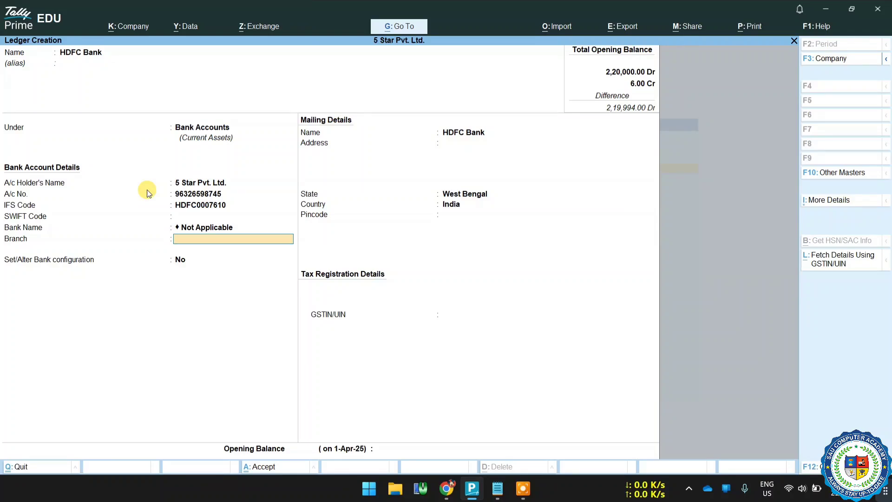
pyautogui.write('Chandipur')
pyautogui.press('Return')
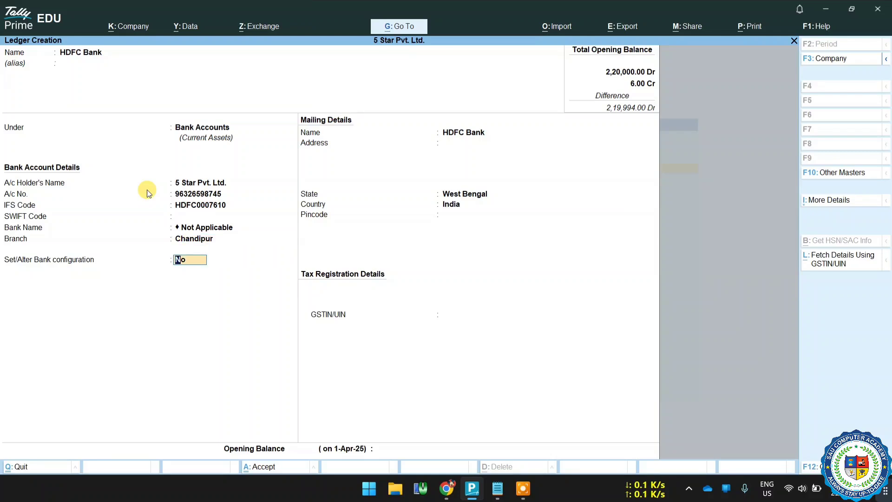
# Step: Leave bank configuration set to No and keep 'HDFC Bank' as the mailing name
pyautogui.write('y')
pyautogui.press('Return')
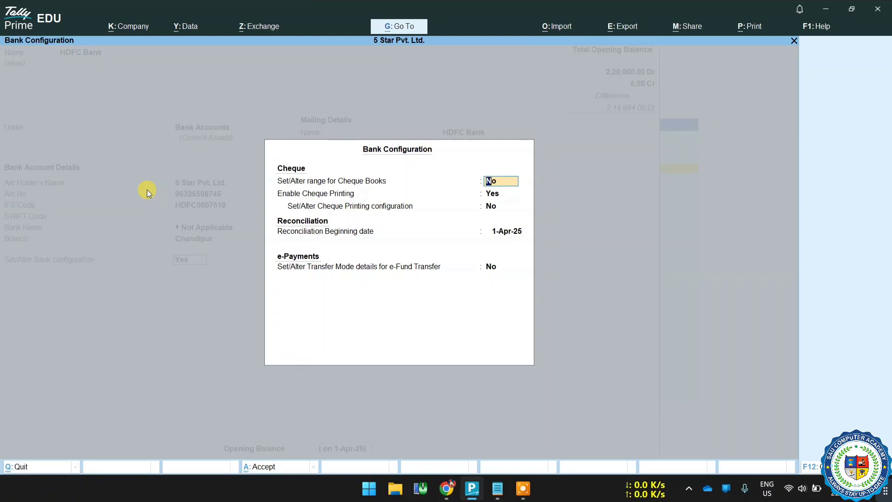
pyautogui.press('Escape')
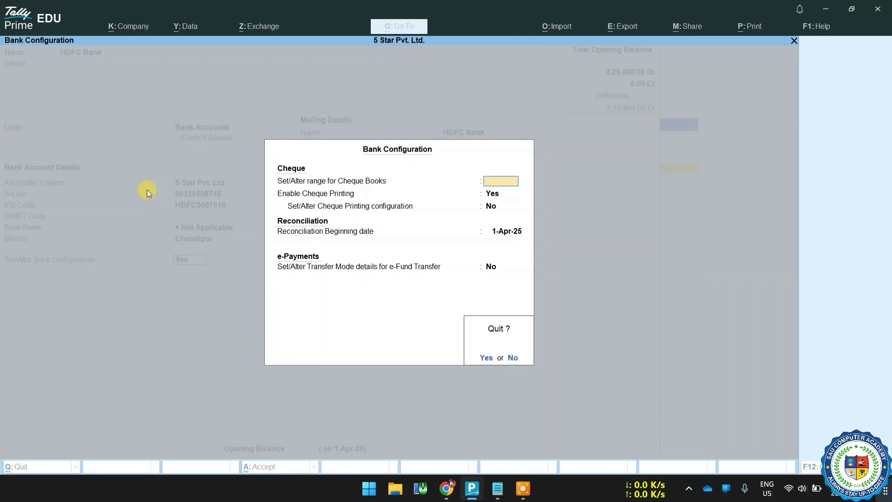
pyautogui.write('y')
pyautogui.write('n')
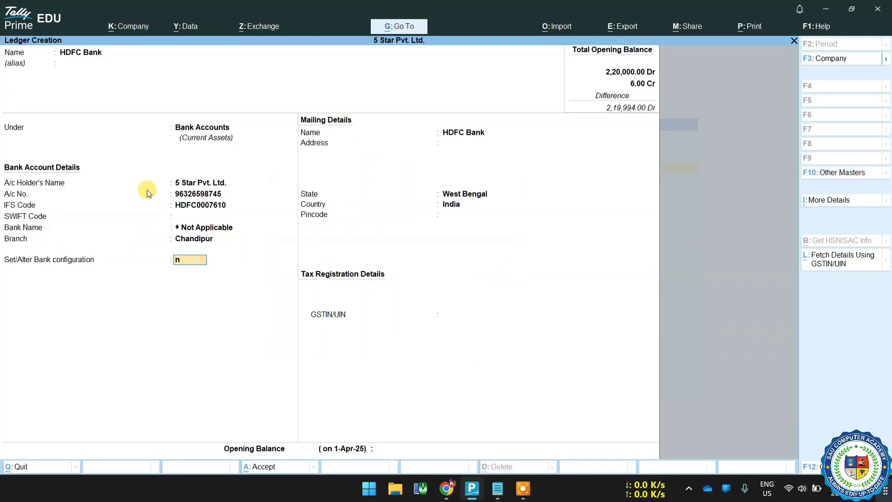
pyautogui.press('Return')
pyautogui.press('Return')
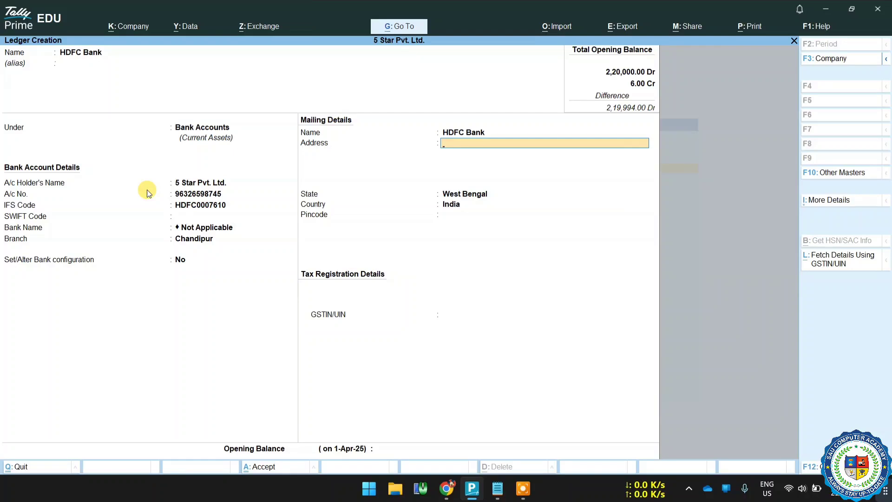
# Step: Enter the bank's Chandipur address lines and pincode 721659
pyautogui.write('Chandipur')
pyautogui.press('Return')
pyautogui.write('Nearby Chi')
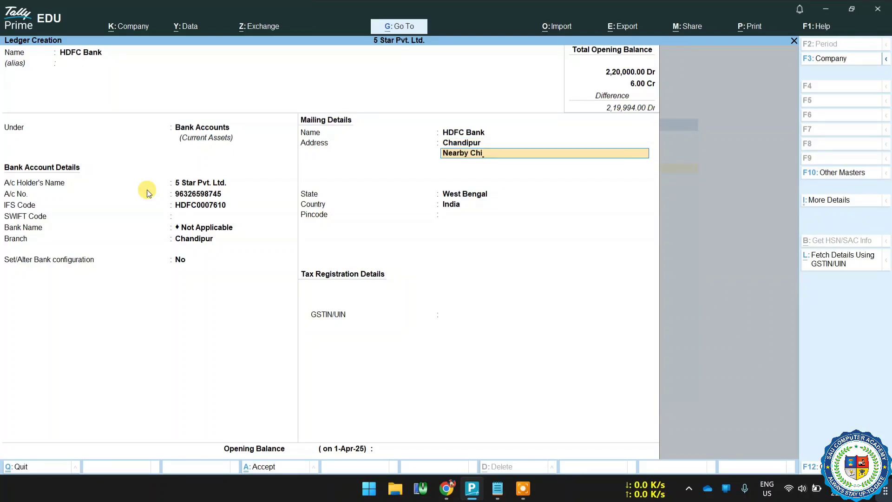
pyautogui.write('tranjali Cinema Hall')
pyautogui.press('Return')
pyautogui.press('Return')
pyautogui.press('Return')
pyautogui.press('Return')
pyautogui.write('721659')
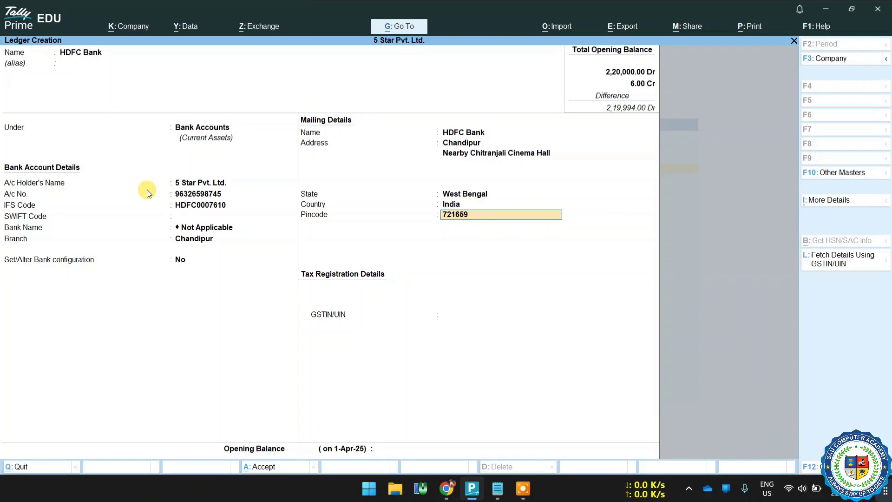
pyautogui.press('Return')
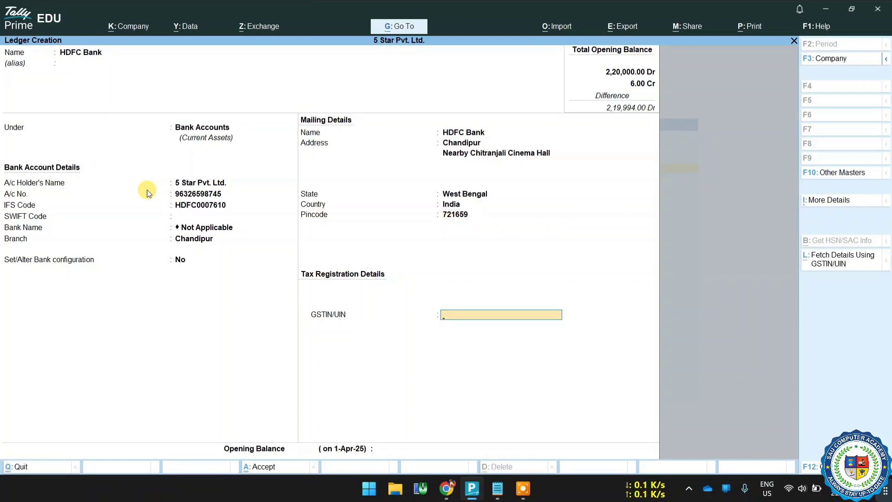
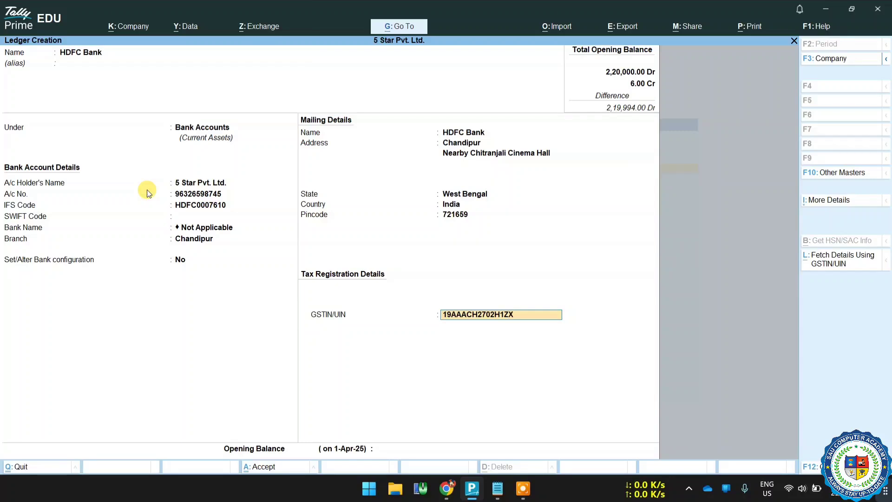
# Step: Enter the bank's GSTIN and a 1.50 Dr opening balance, then save the ledger
pyautogui.press('Return')
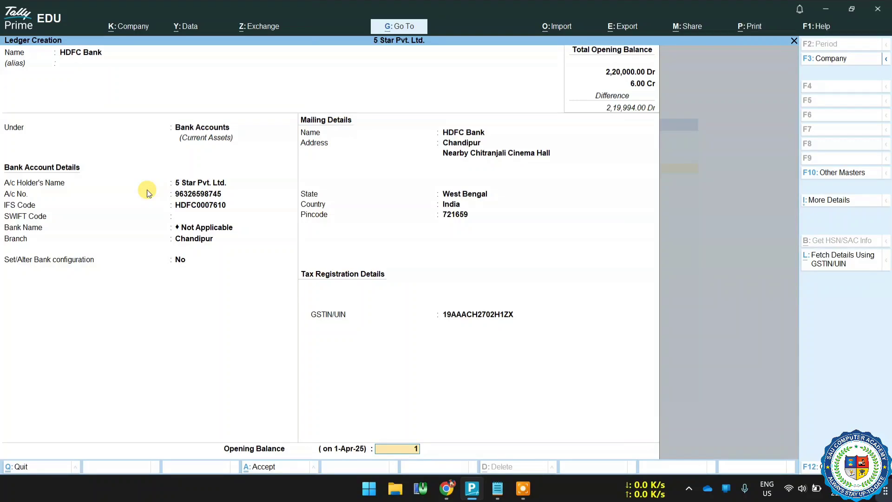
pyautogui.press('Return')
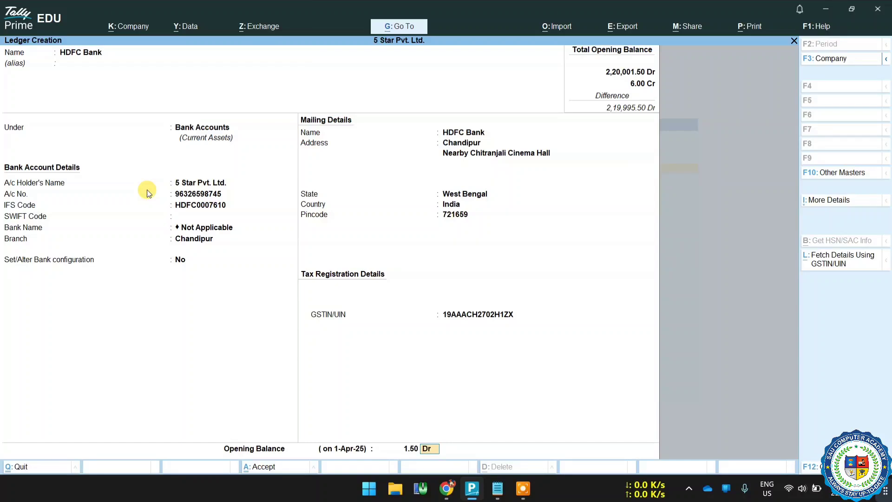
pyautogui.press('Return')
pyautogui.press('Return')
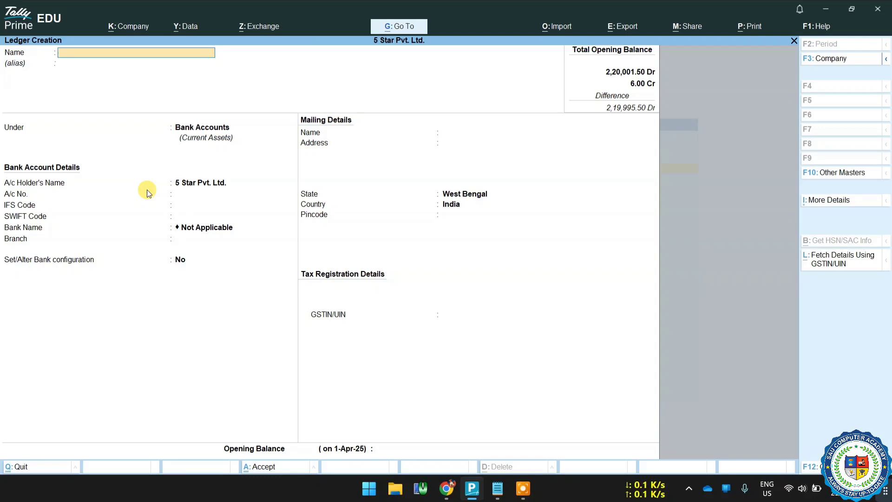
# Step: Quit ledger creation and confirm HDFC Bank appears in the Alter ledger list
pyautogui.press('Escape')
pyautogui.press('y')
pyautogui.press('Escape')
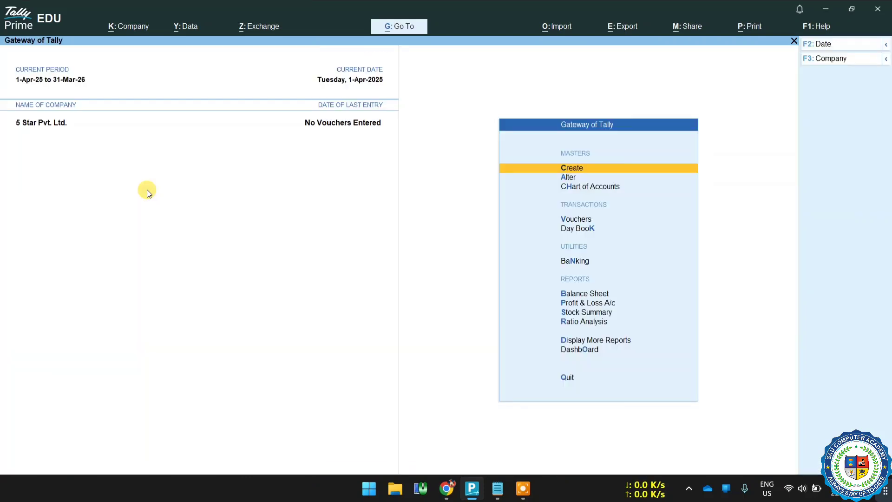
pyautogui.press('Down')
pyautogui.press('Return')
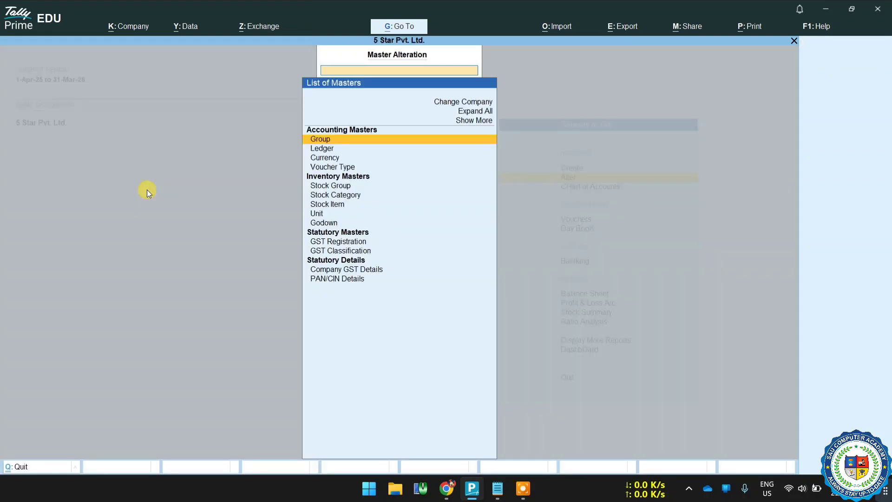
pyautogui.press('Down')
pyautogui.press('Return')
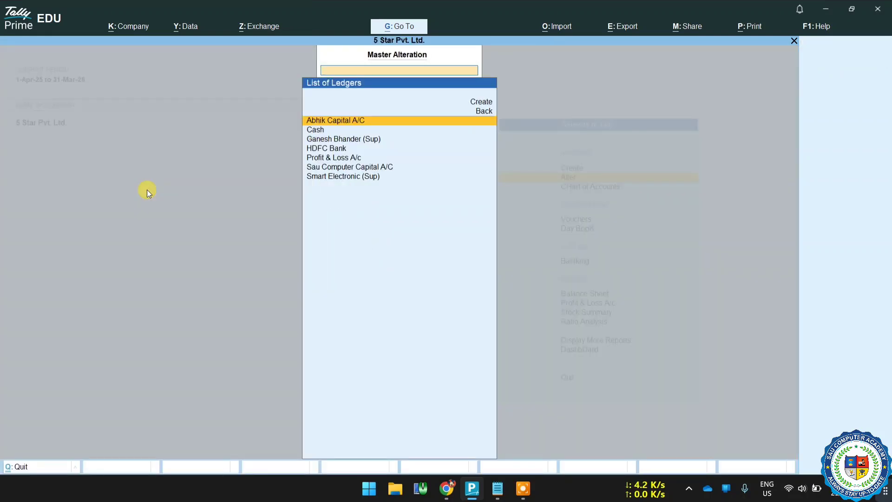
pyautogui.press('Down')
pyautogui.press('Down')
pyautogui.press('Down')
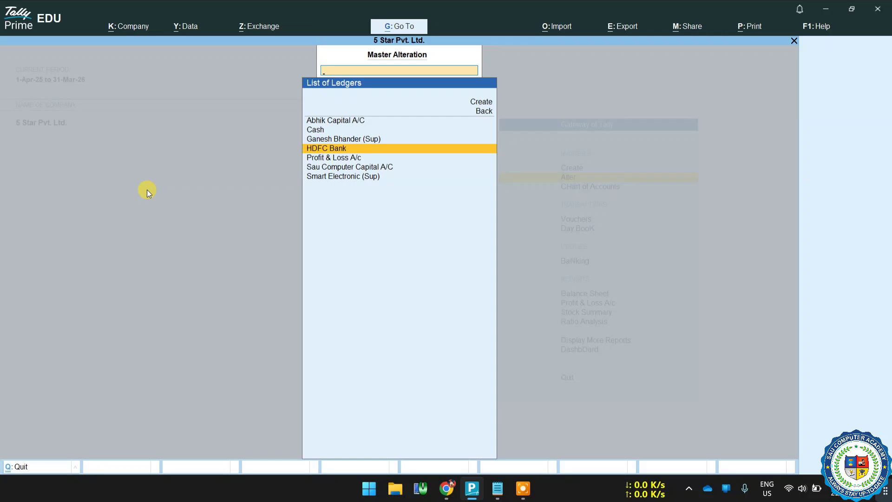
pyautogui.press('Escape')
pyautogui.press('Escape')
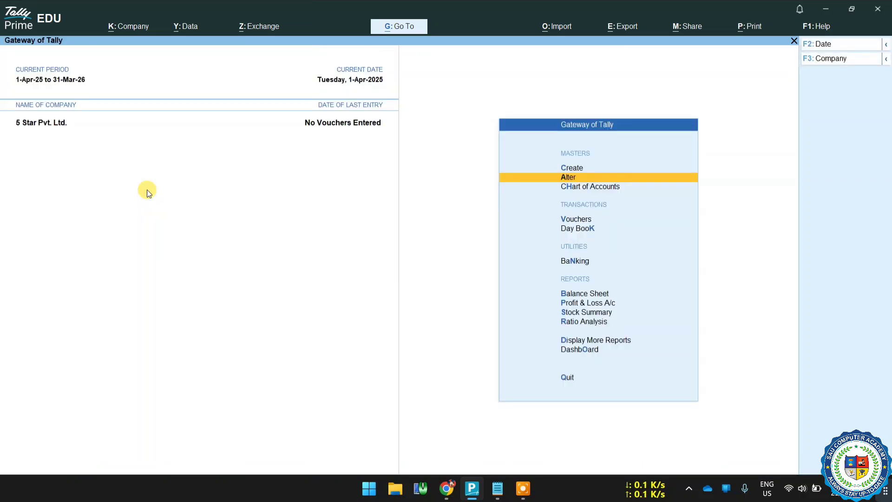
# Step: Check HDFC Bank's 1.50 Dr balance in the Cash/Bank Summary, then return to Gateway
pyautogui.press('Down')
pyautogui.press('Down')
pyautogui.press('Down')
pyautogui.press('Down')
pyautogui.press('Down')
pyautogui.press('Down')
pyautogui.press('Down')
pyautogui.press('Down')
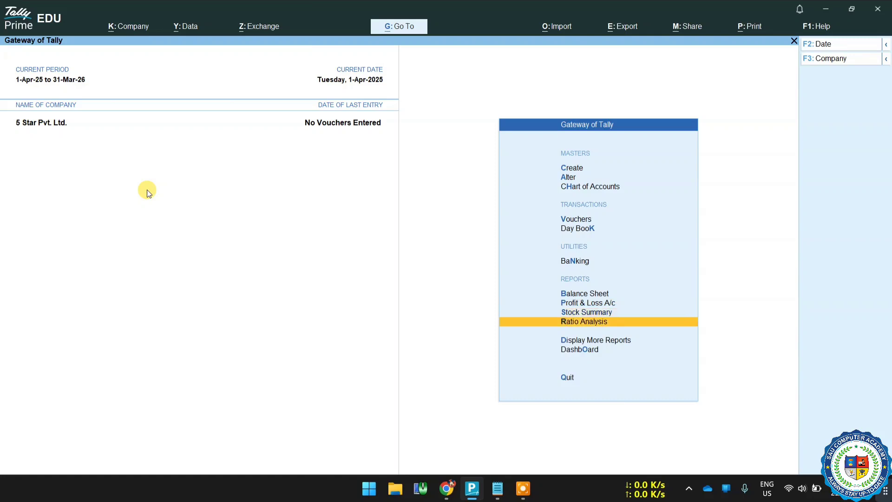
pyautogui.press('d')
pyautogui.press('Up')
pyautogui.press('Up')
pyautogui.press('Up')
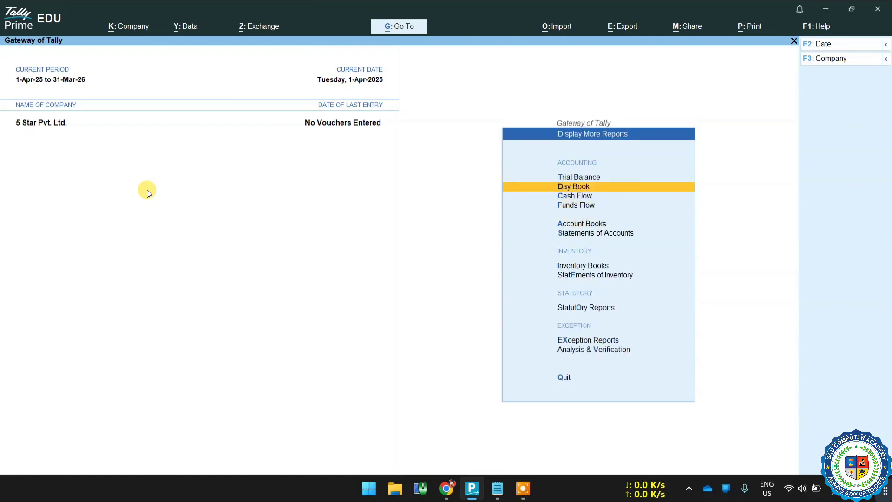
pyautogui.press('Down')
pyautogui.press('Down')
pyautogui.press('Down')
pyautogui.press('Return')
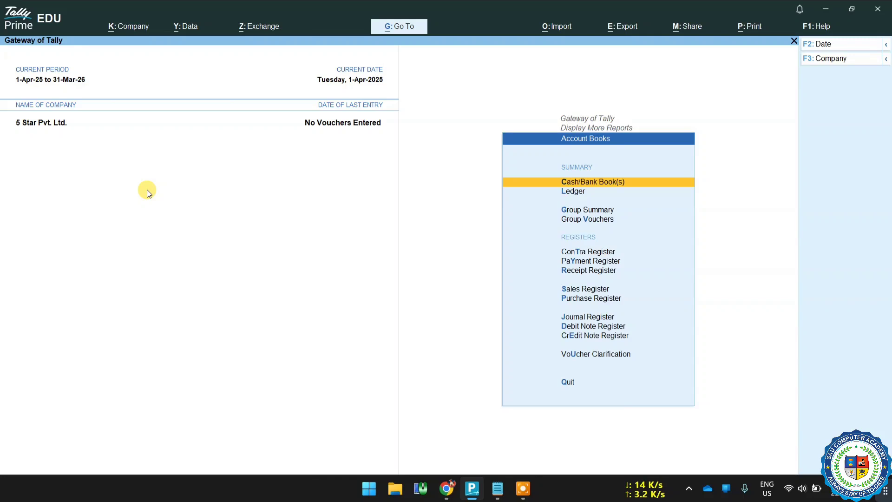
pyautogui.press('Return')
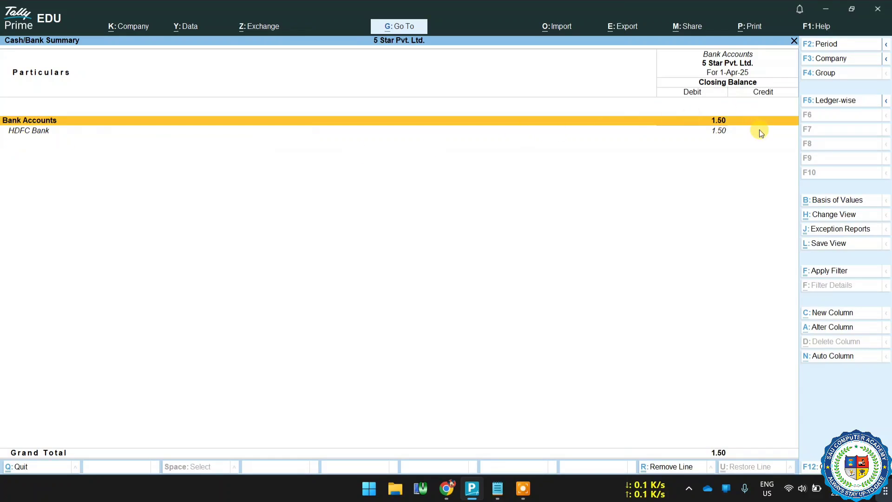
pyautogui.press('Escape')
pyautogui.press('Escape')
pyautogui.press('Escape')
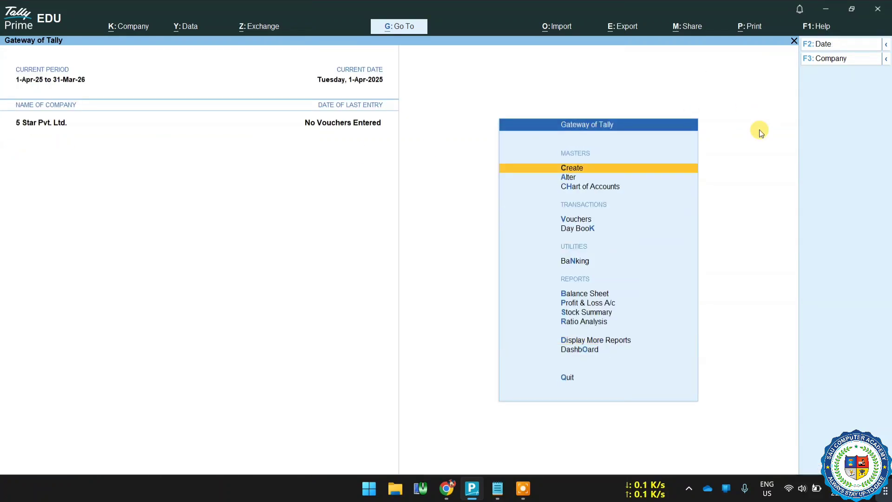